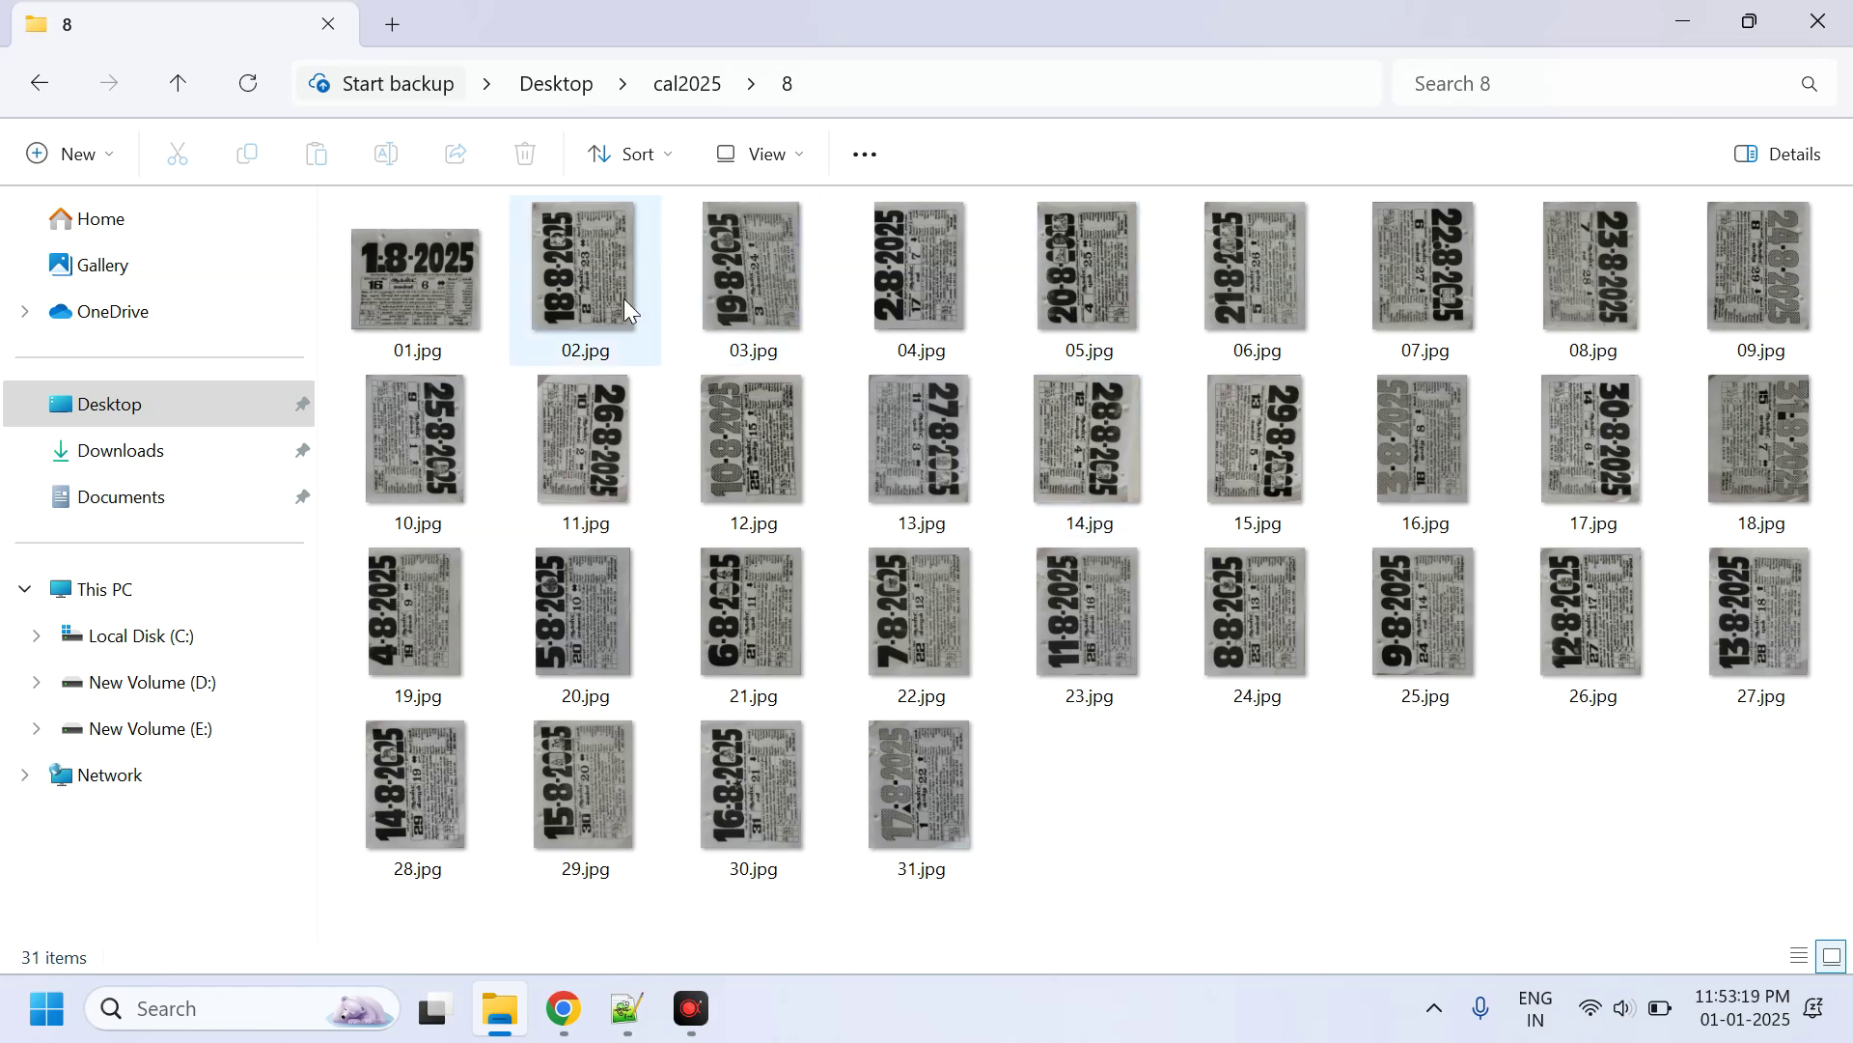
Open 02.jpg from the 8 folder in the Photos viewer and maximize the viewer window.
{"action": "left_click", "coordinate": [578, 298]}
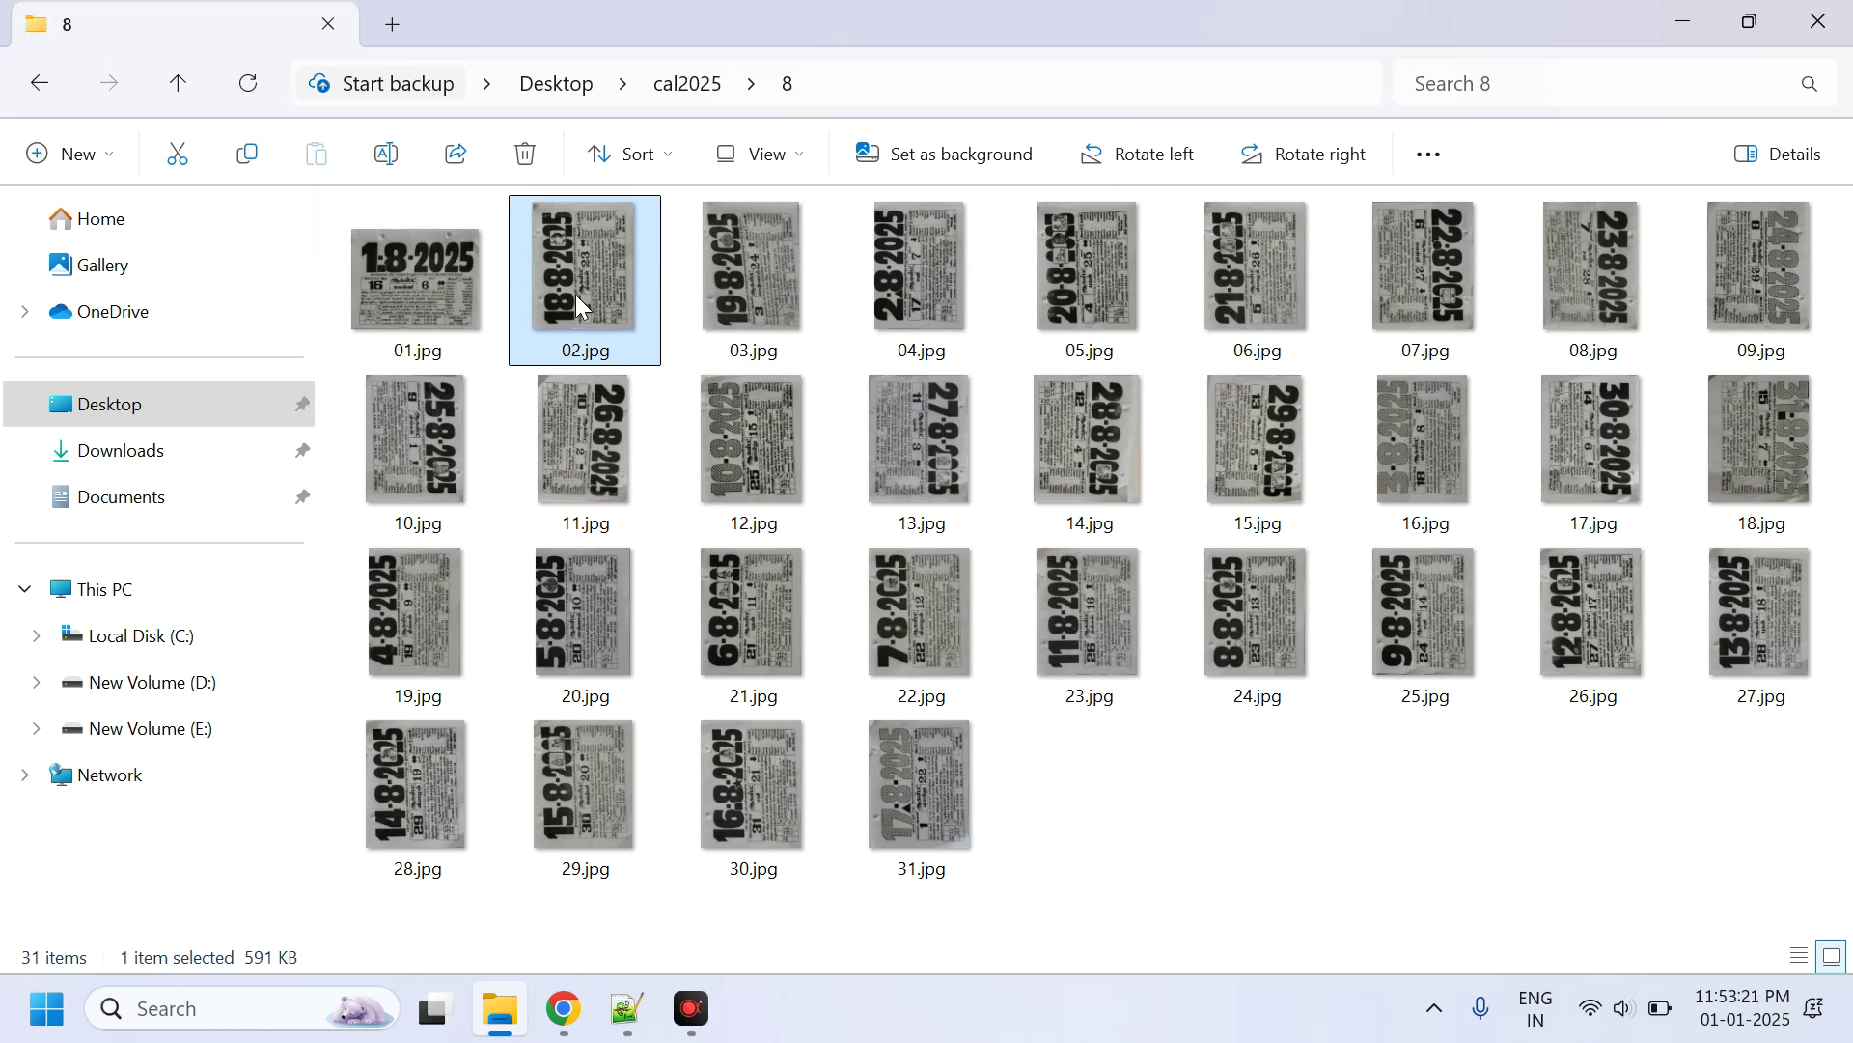
{"action": "right_click", "coordinate": [578, 301]}
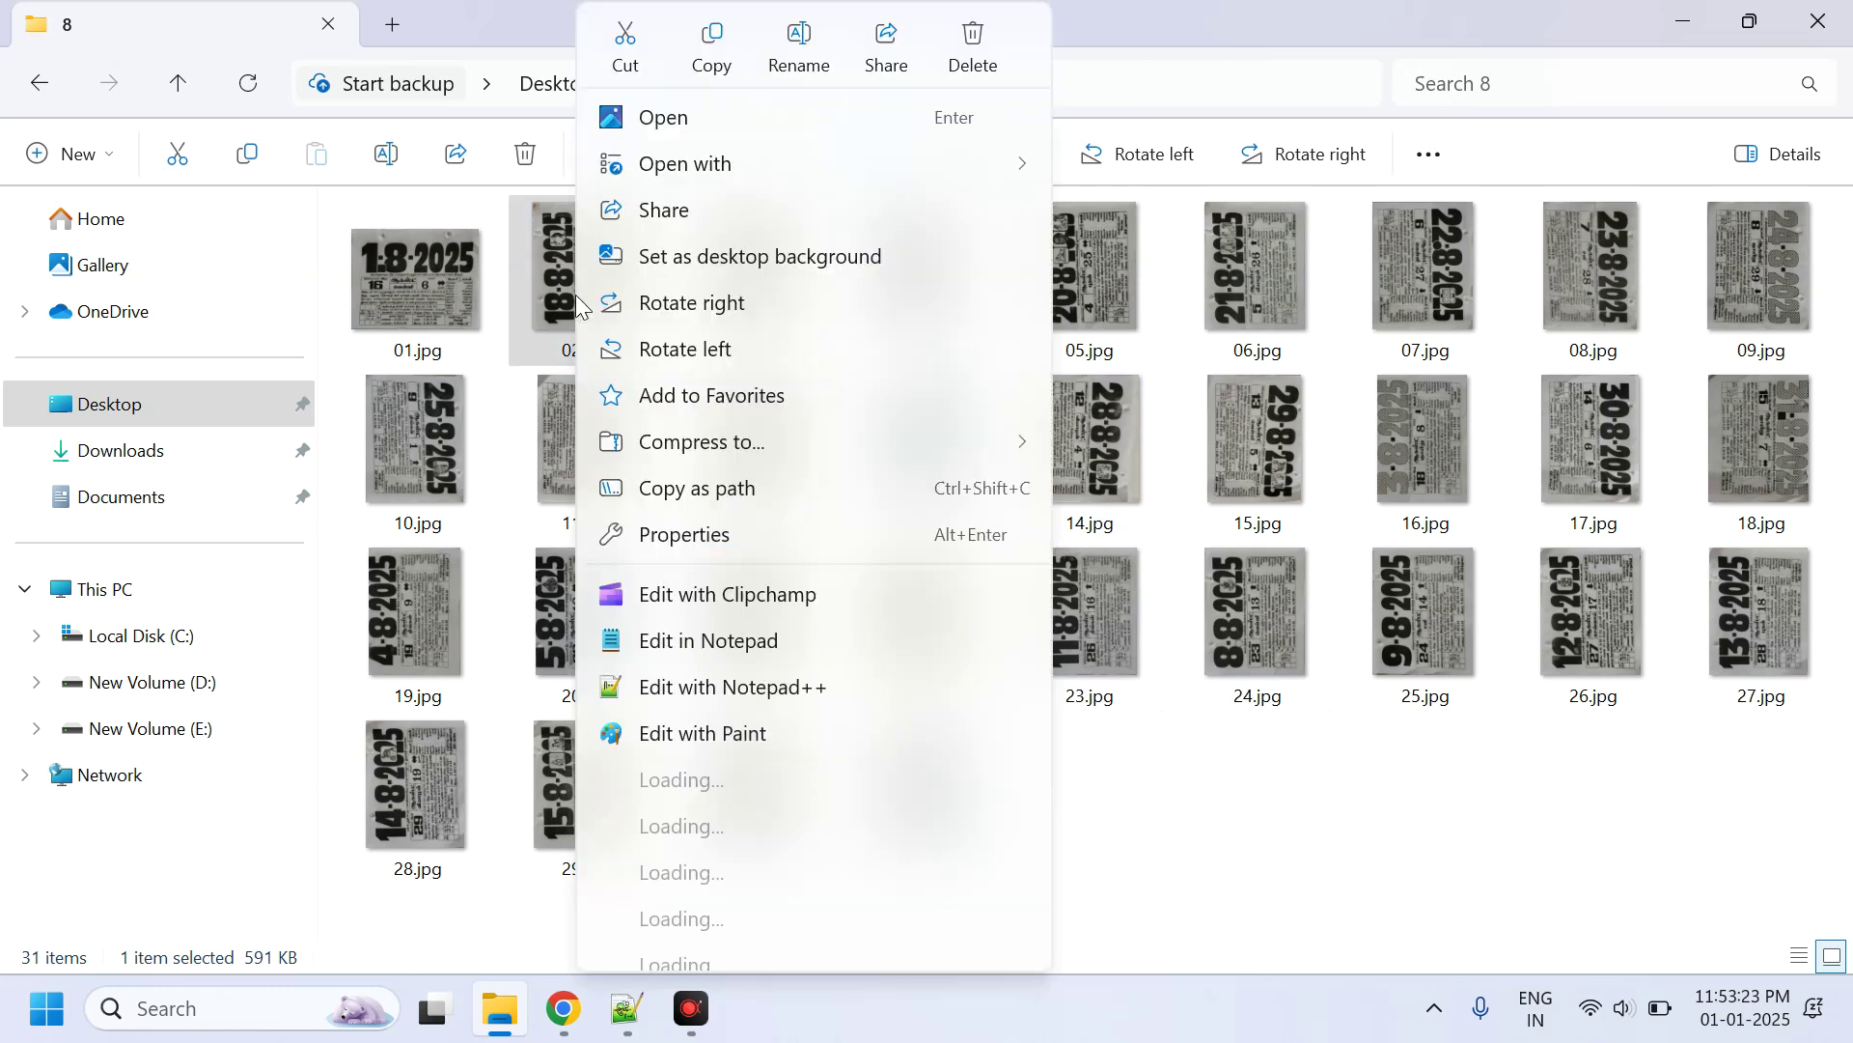
{"action": "left_click", "coordinate": [667, 123]}
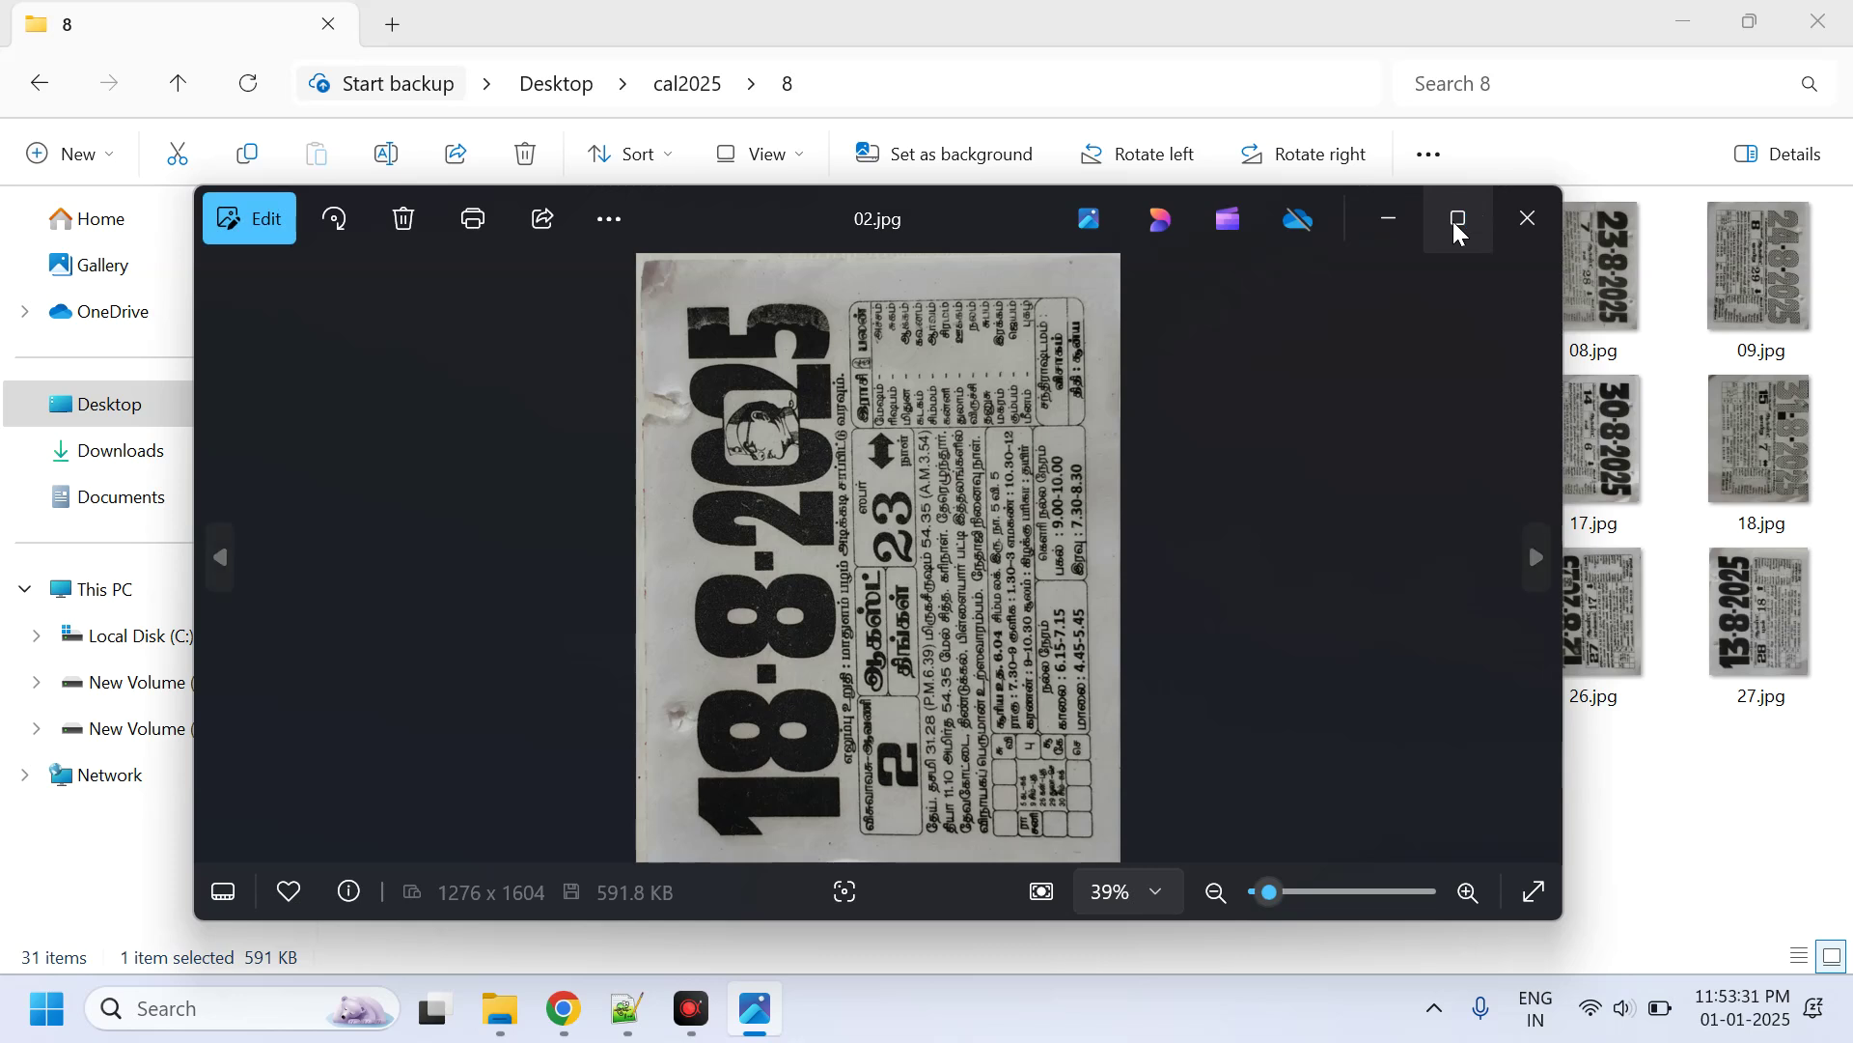
{"action": "left_click", "coordinate": [1456, 218]}
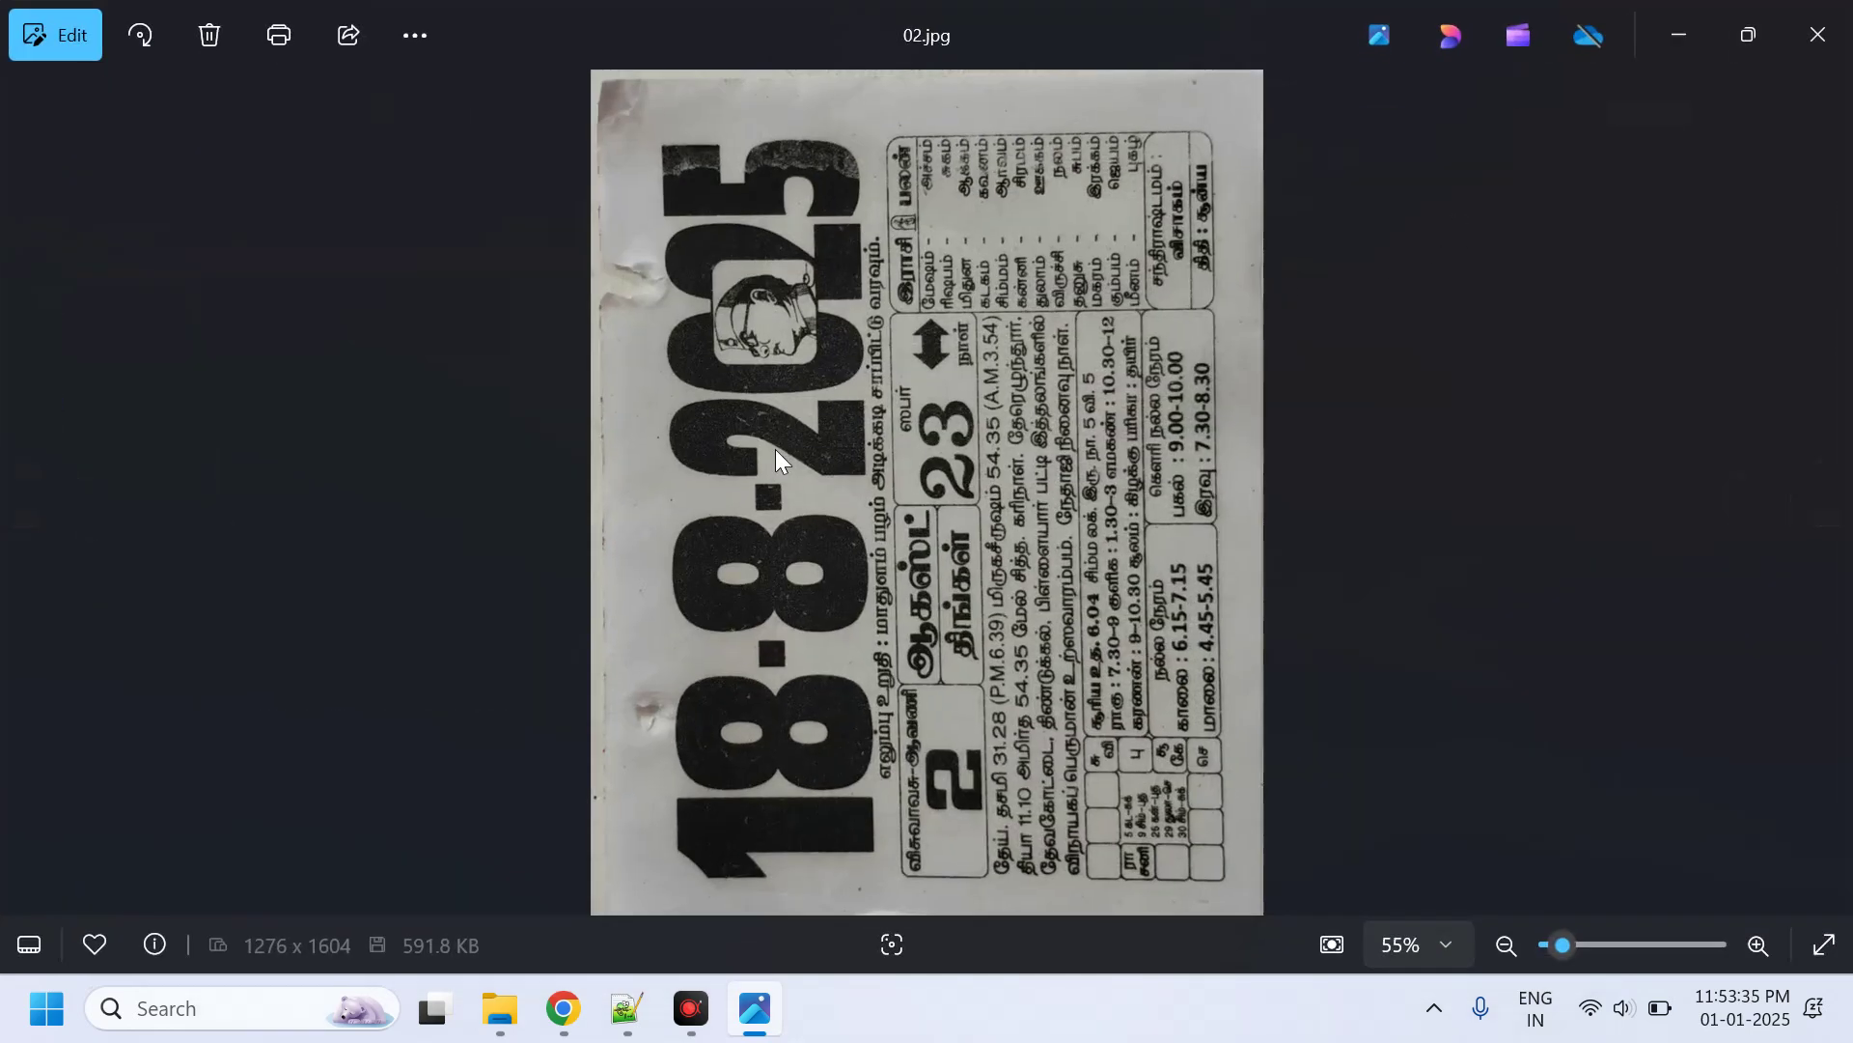
Rotate 02.jpg 90 degrees clockwise in the photo editor, save it over the original and close the viewer.
{"action": "left_click", "coordinate": [51, 35]}
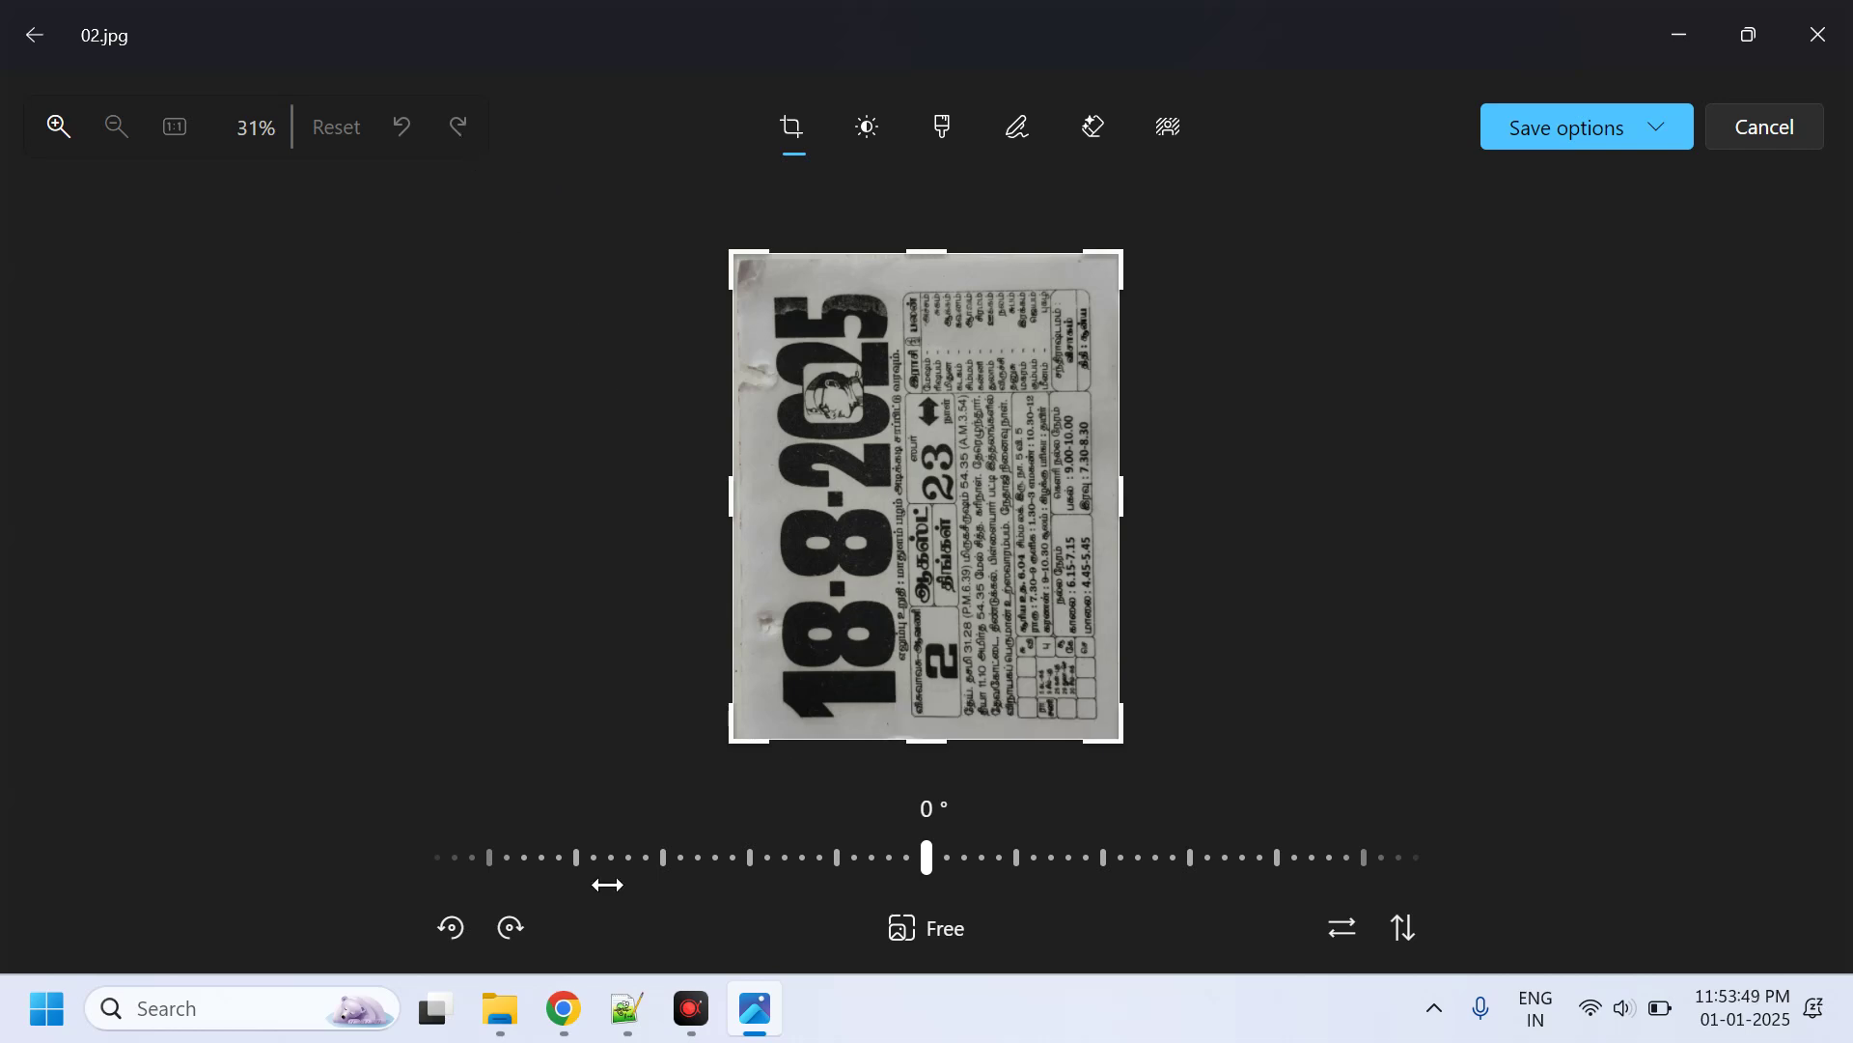
{"action": "left_click", "coordinate": [511, 930]}
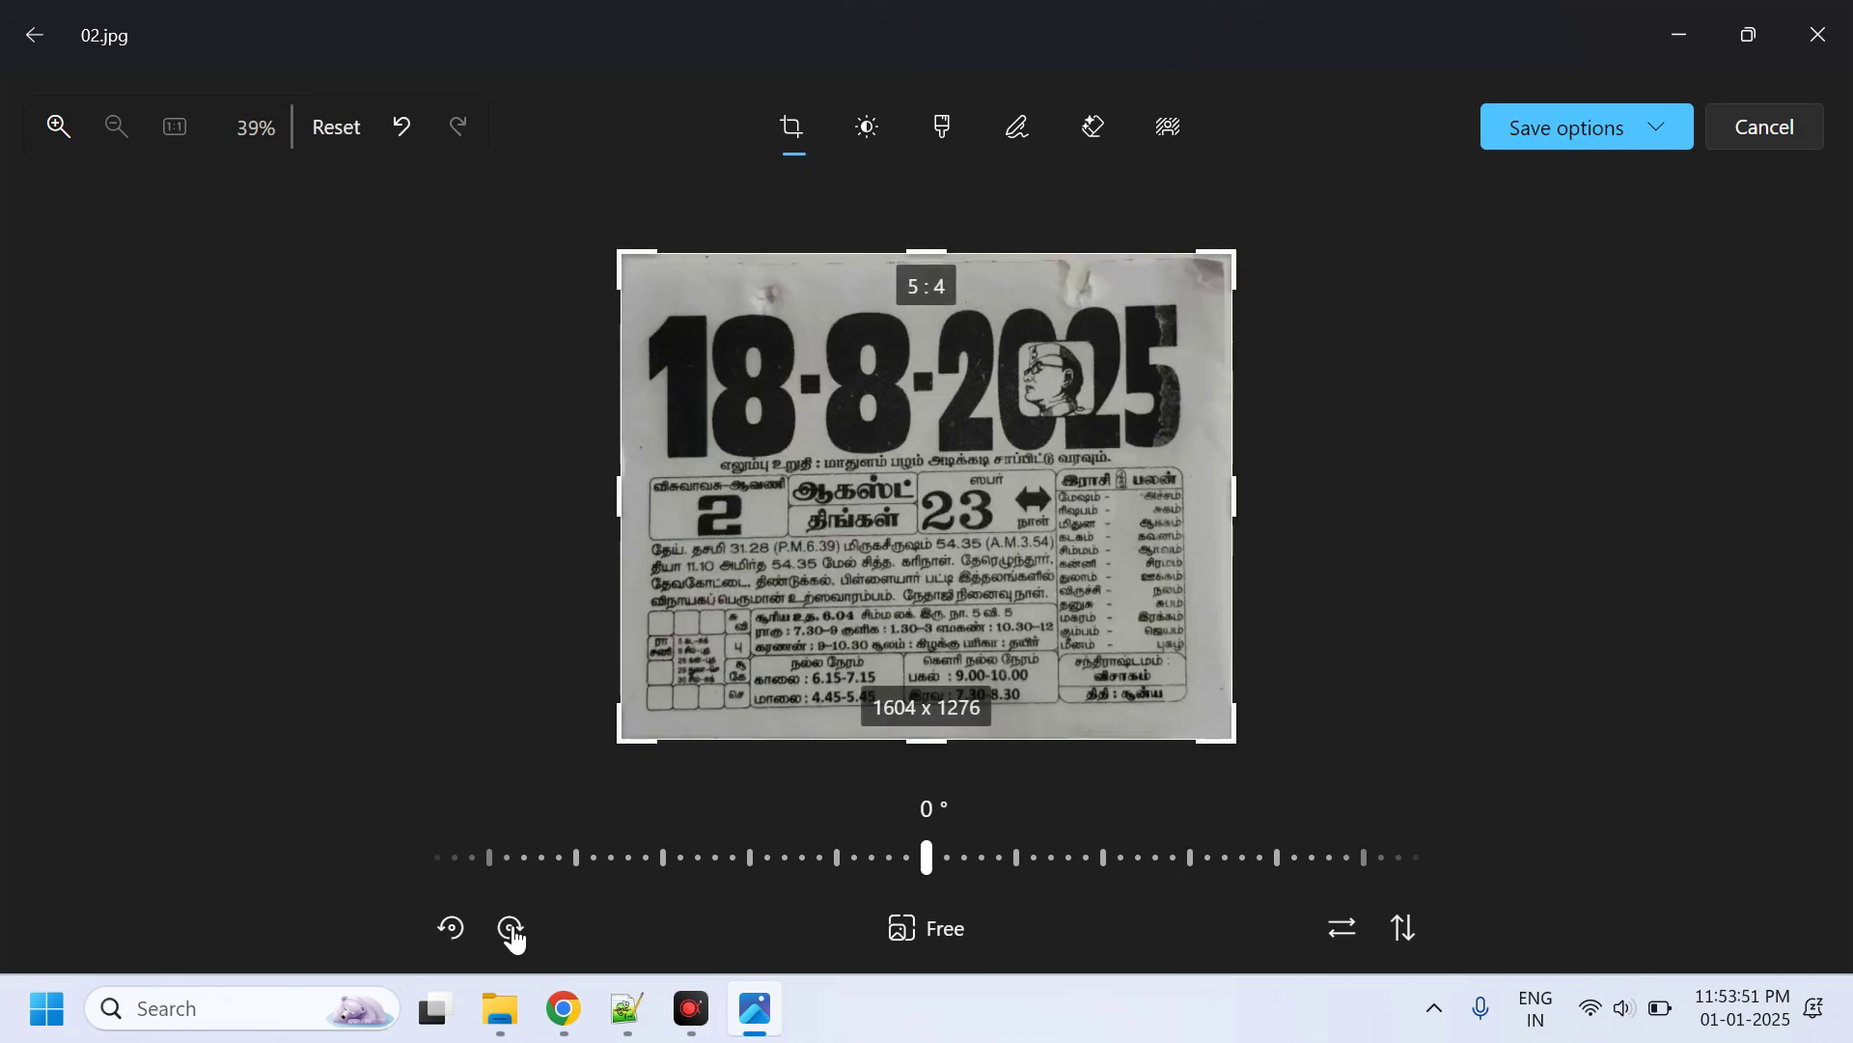
{"action": "left_click", "coordinate": [1568, 125]}
{"action": "left_click", "coordinate": [1530, 234]}
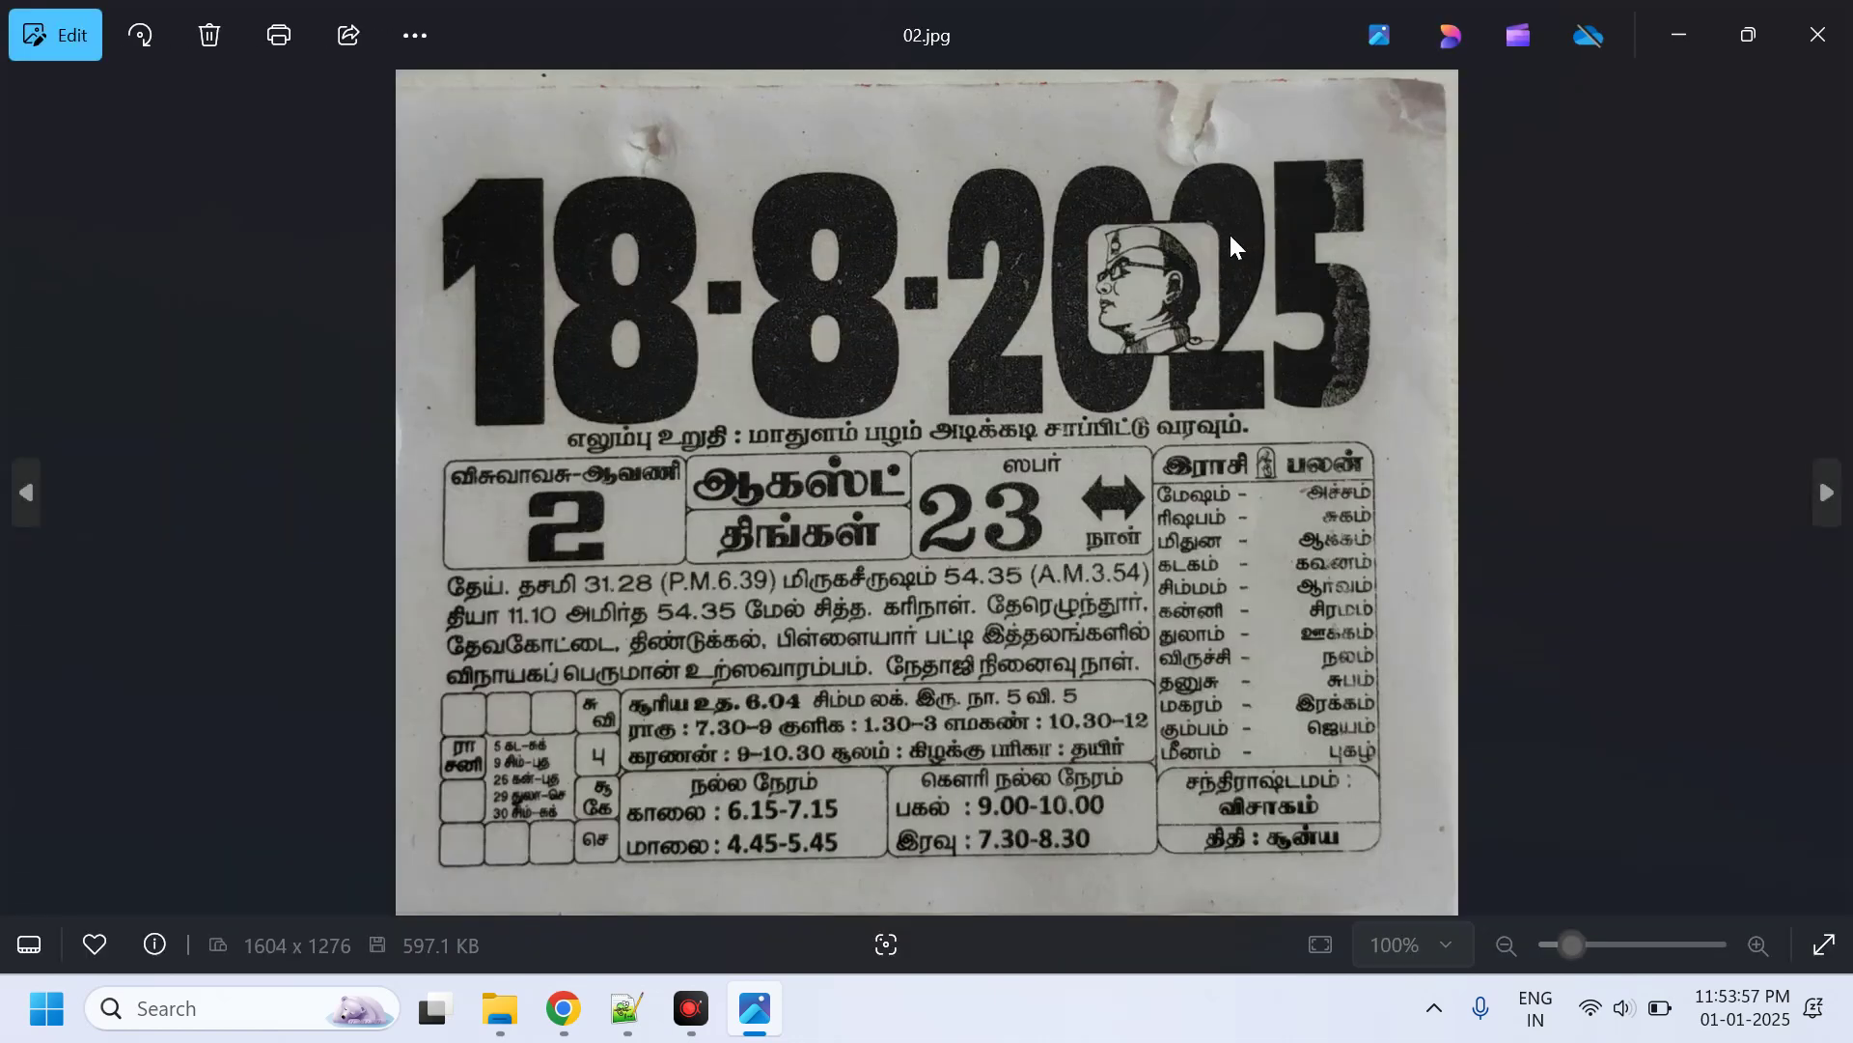
{"action": "left_click", "coordinate": [1819, 34]}
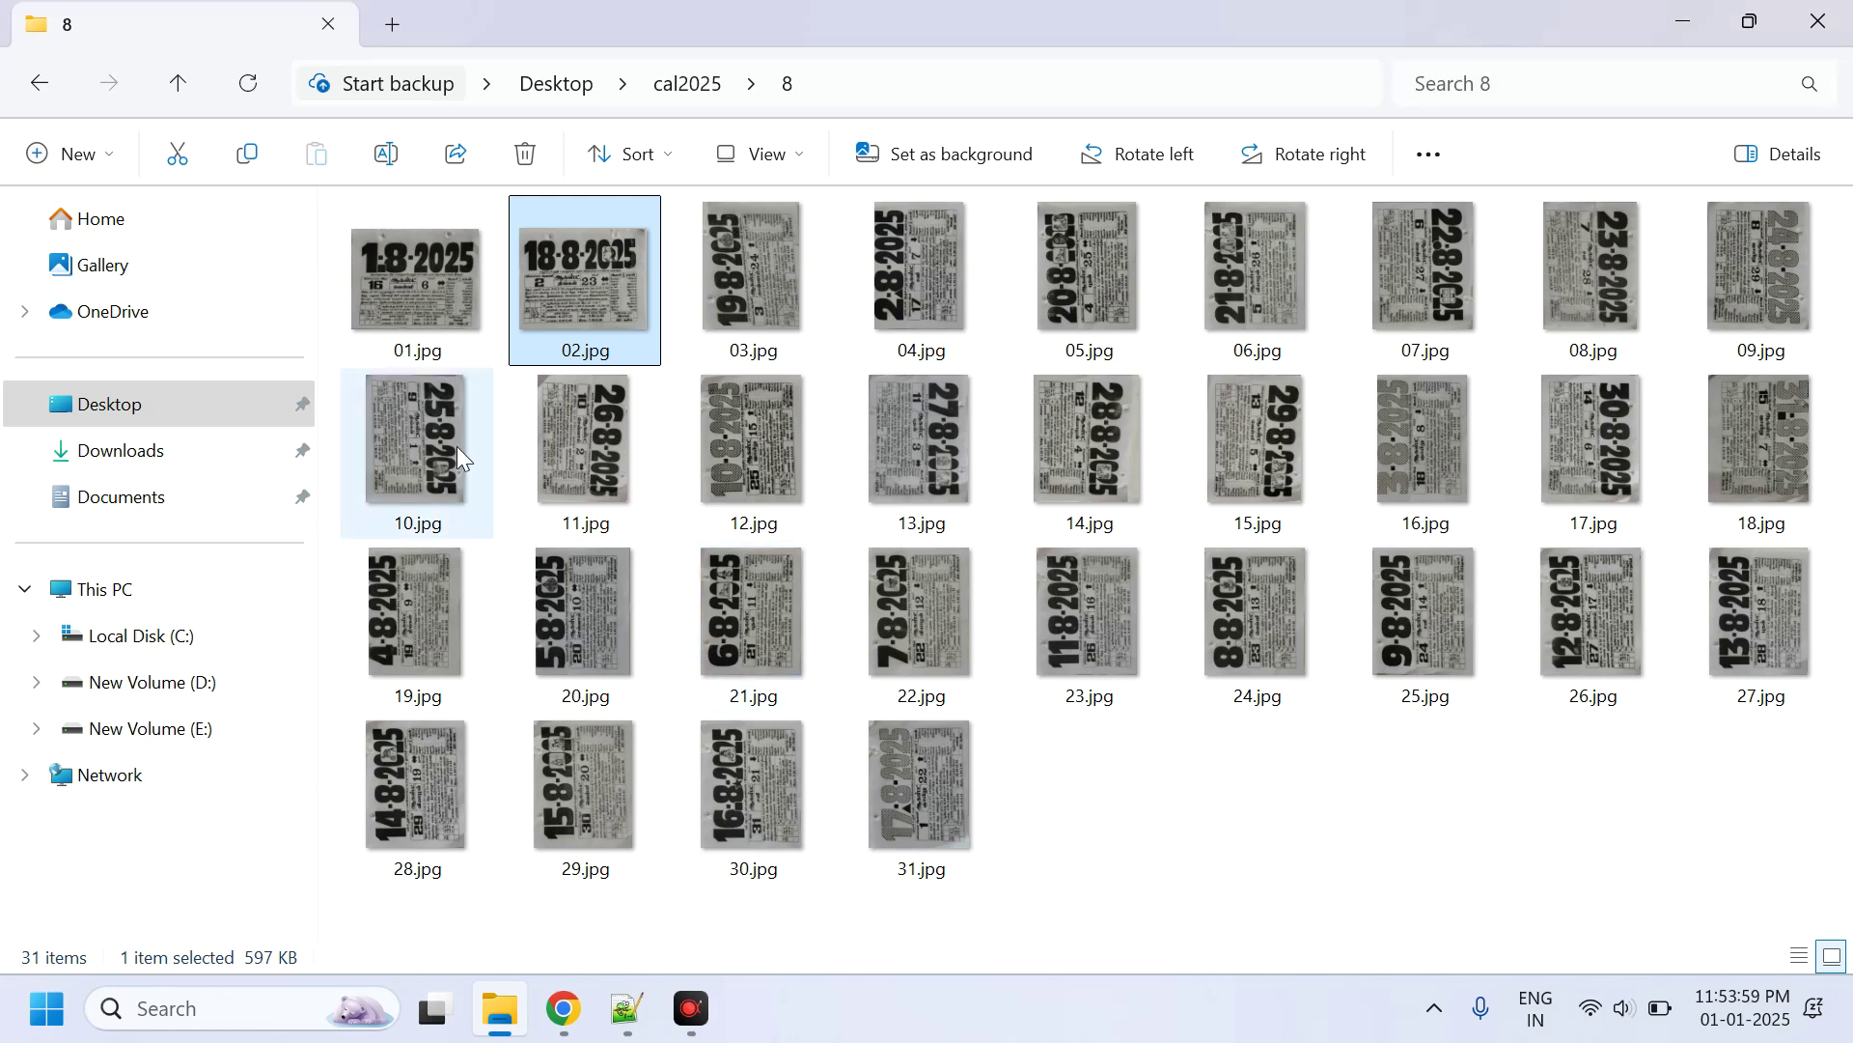
Open 03.jpg, rotate it 90 degrees clockwise in the photo editor, save it over the original and close the viewer.
{"action": "left_click", "coordinate": [731, 313]}
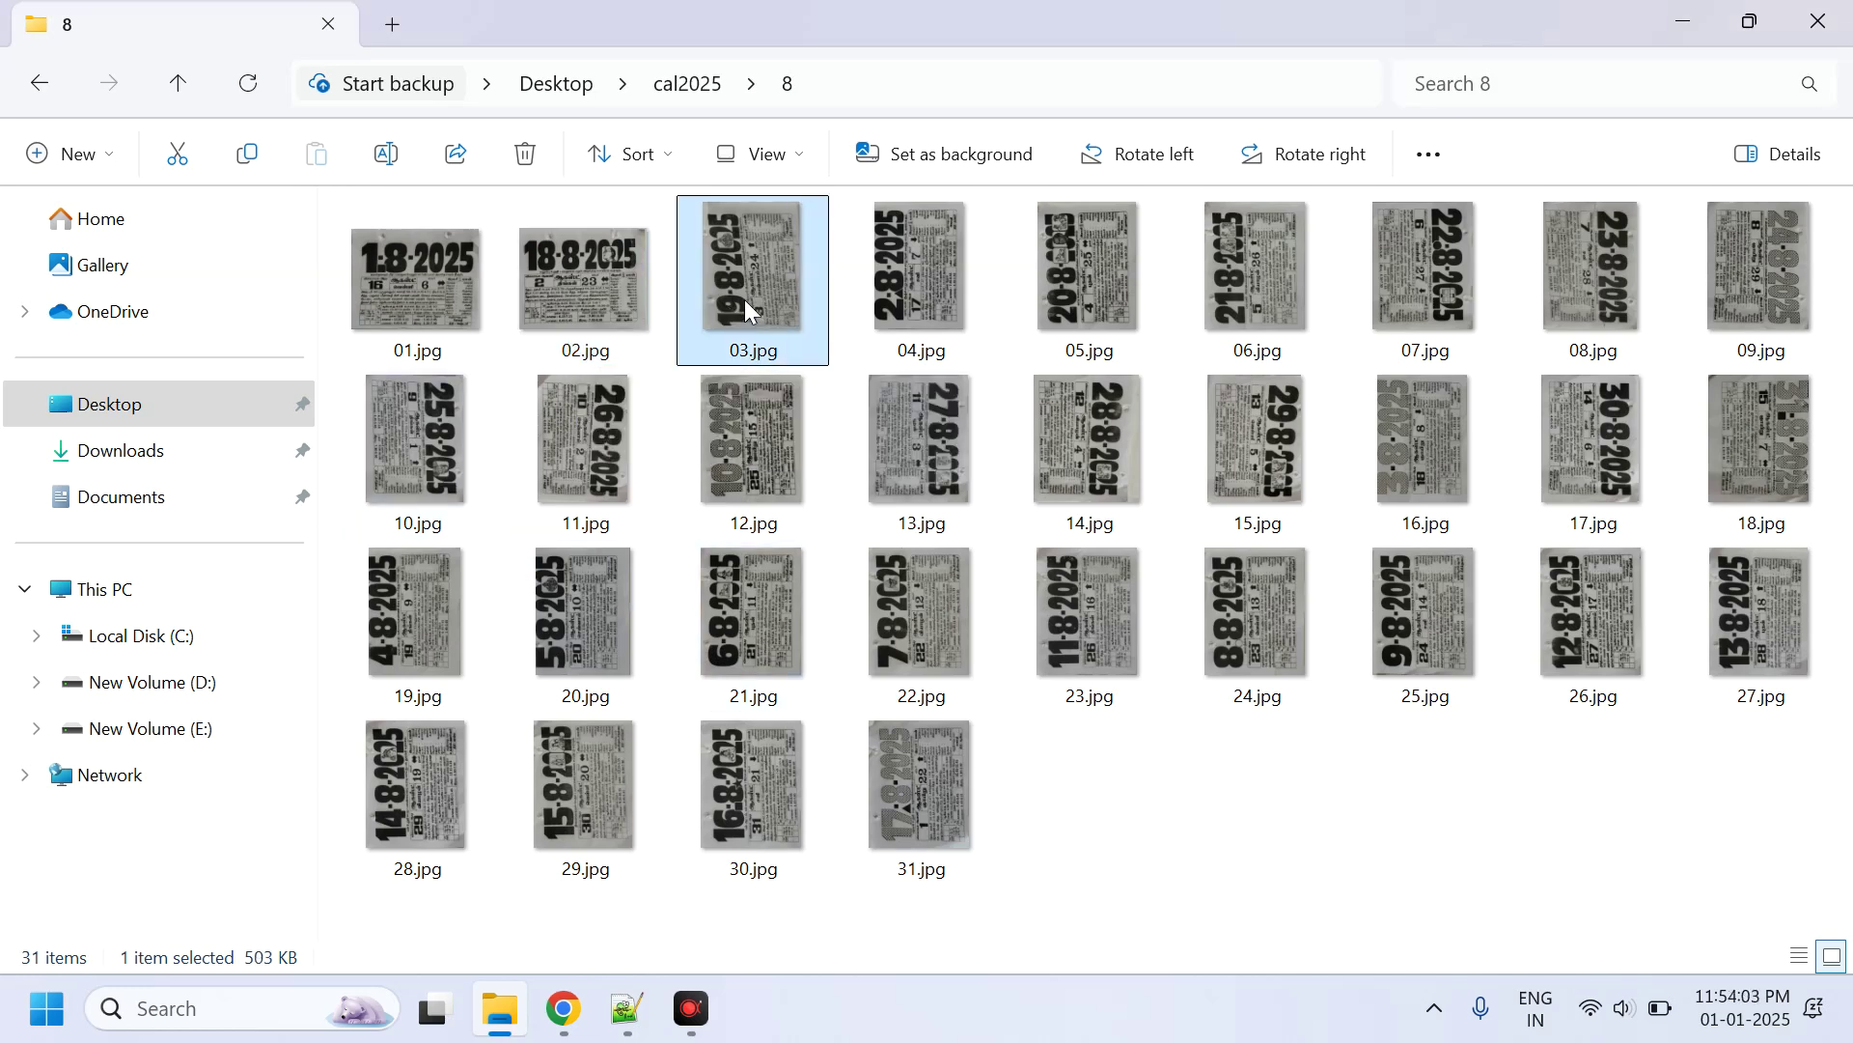
{"action": "double_click", "coordinate": [744, 301]}
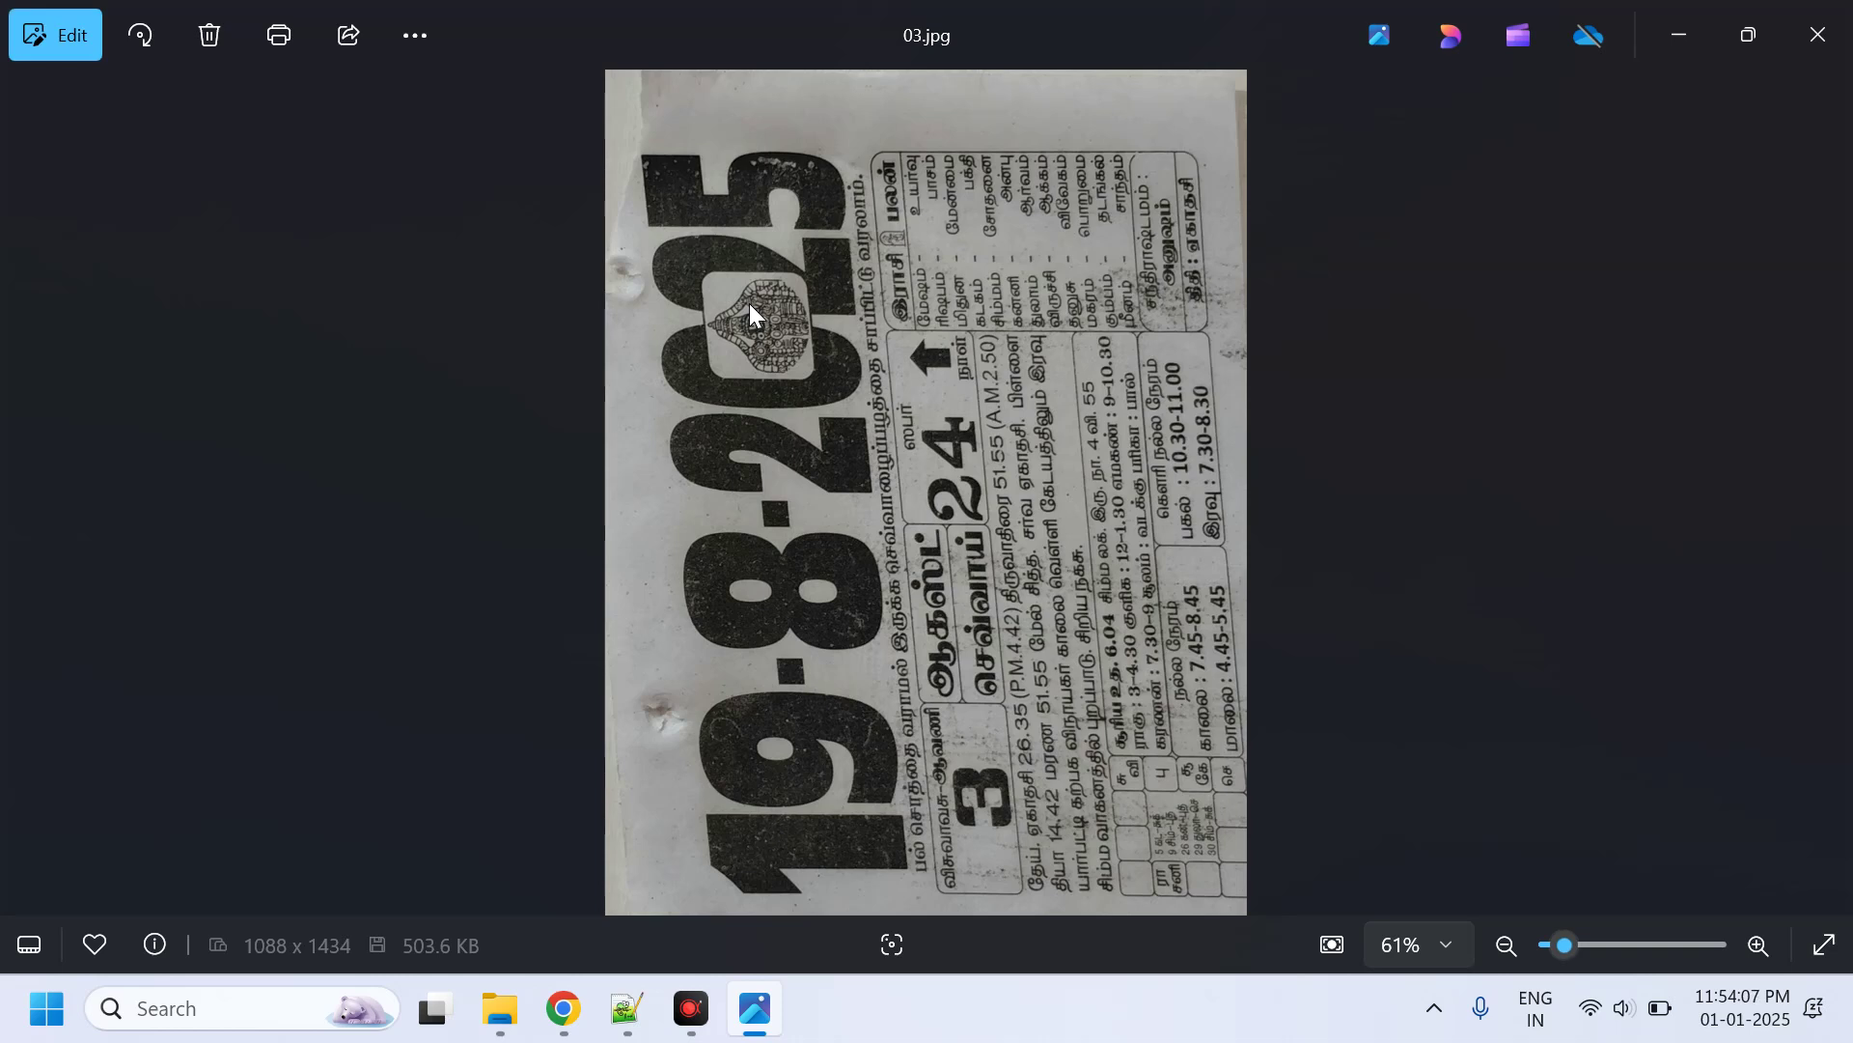
{"action": "left_click", "coordinate": [57, 29]}
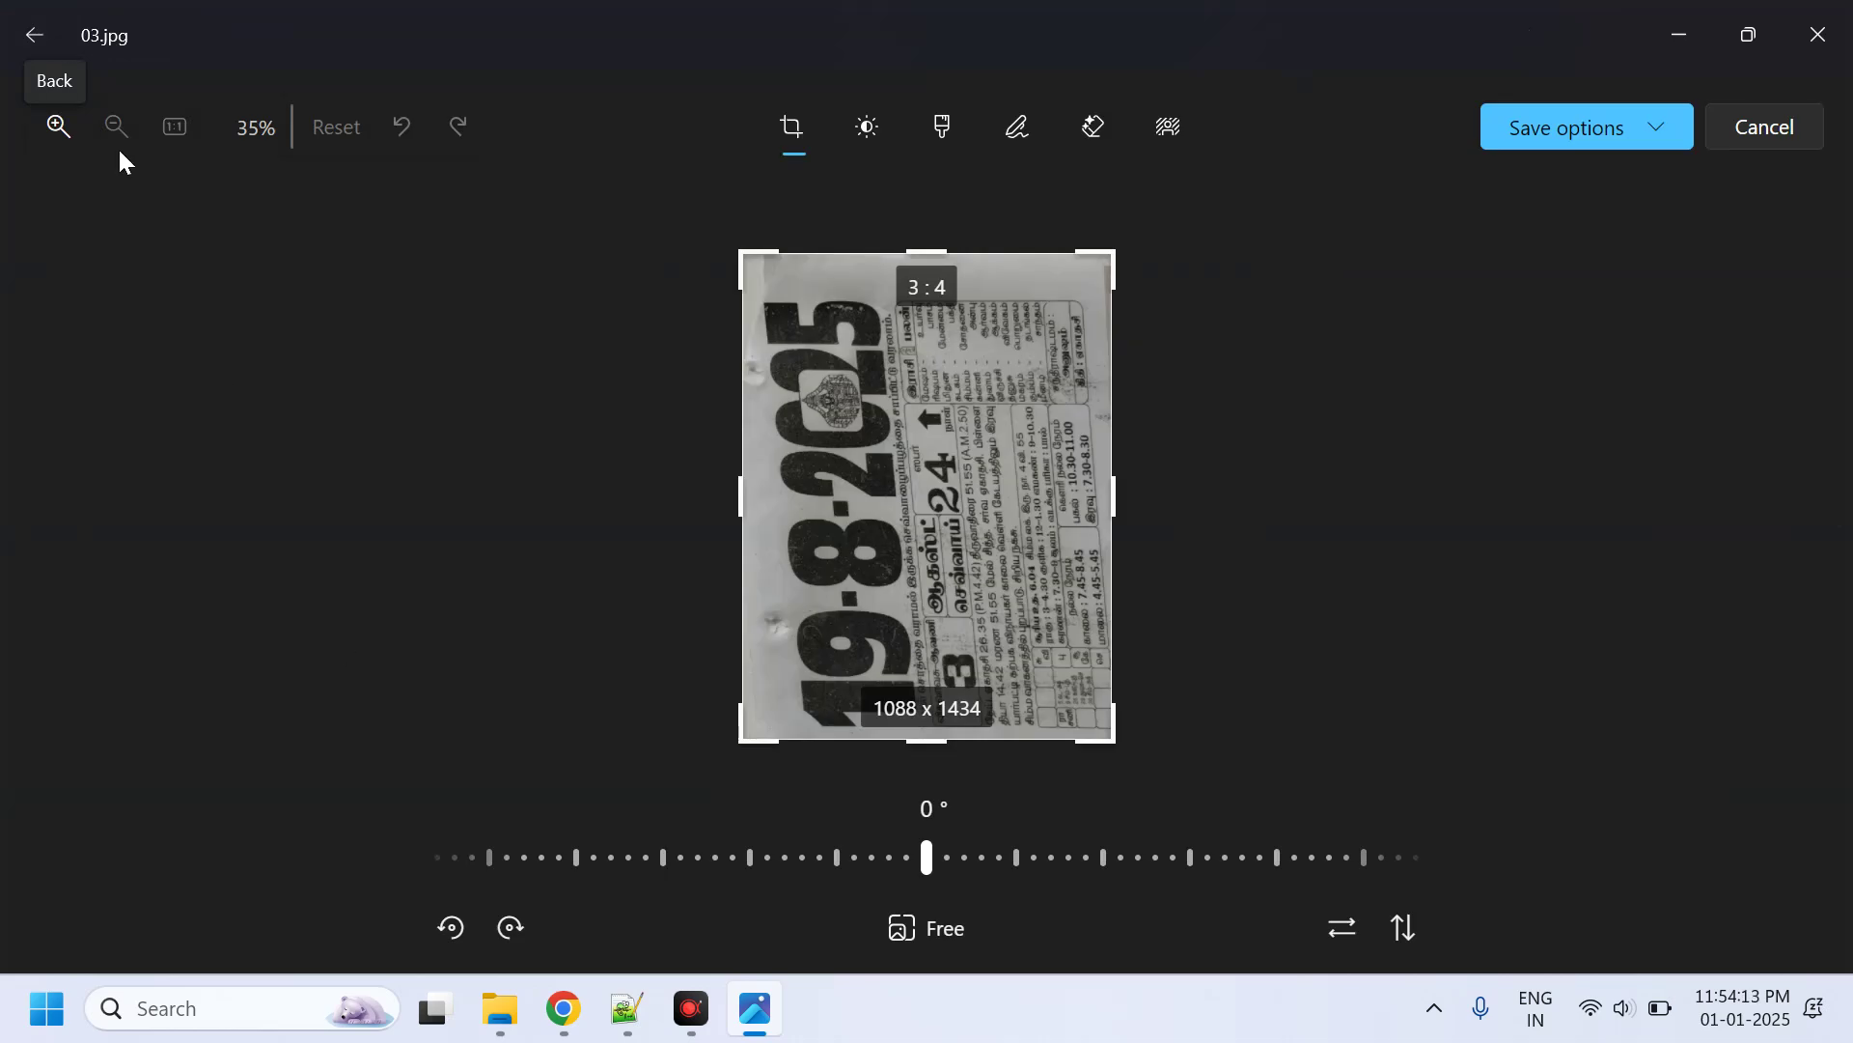
{"action": "left_click", "coordinate": [511, 927]}
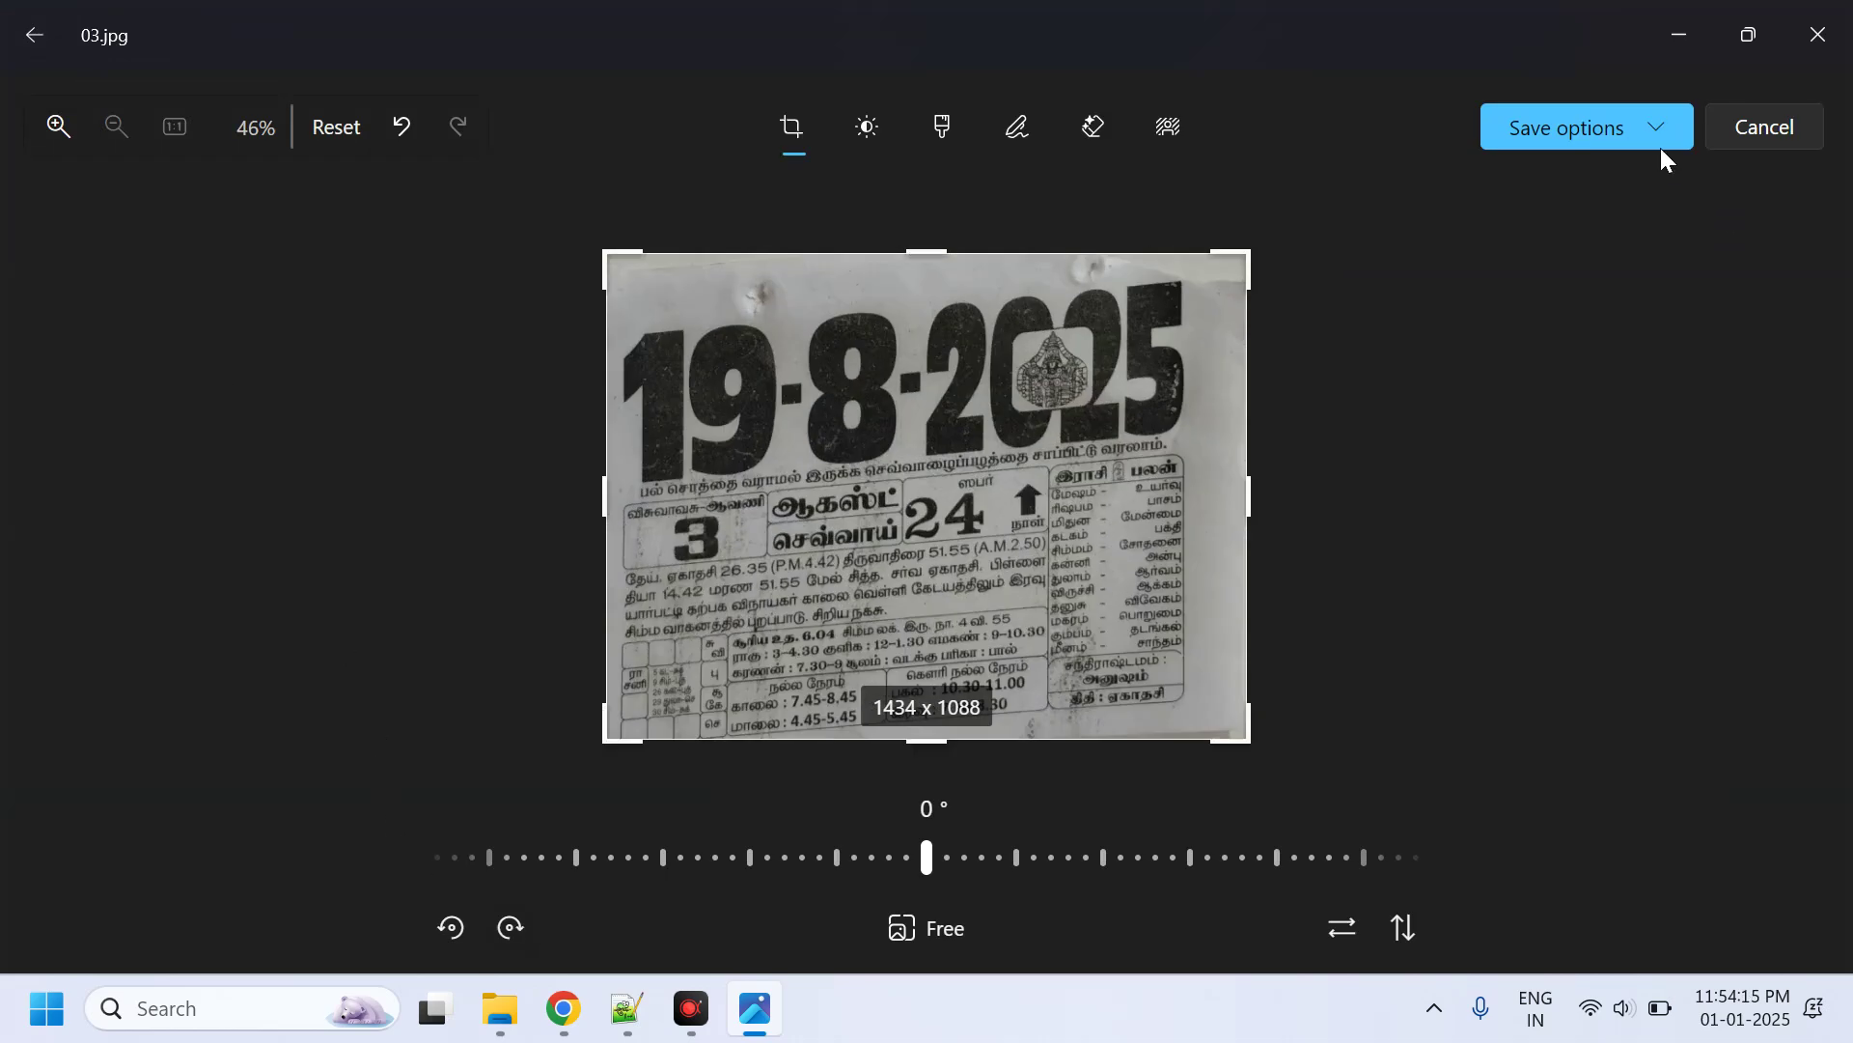
{"action": "left_click", "coordinate": [1589, 129]}
{"action": "left_click", "coordinate": [1532, 230]}
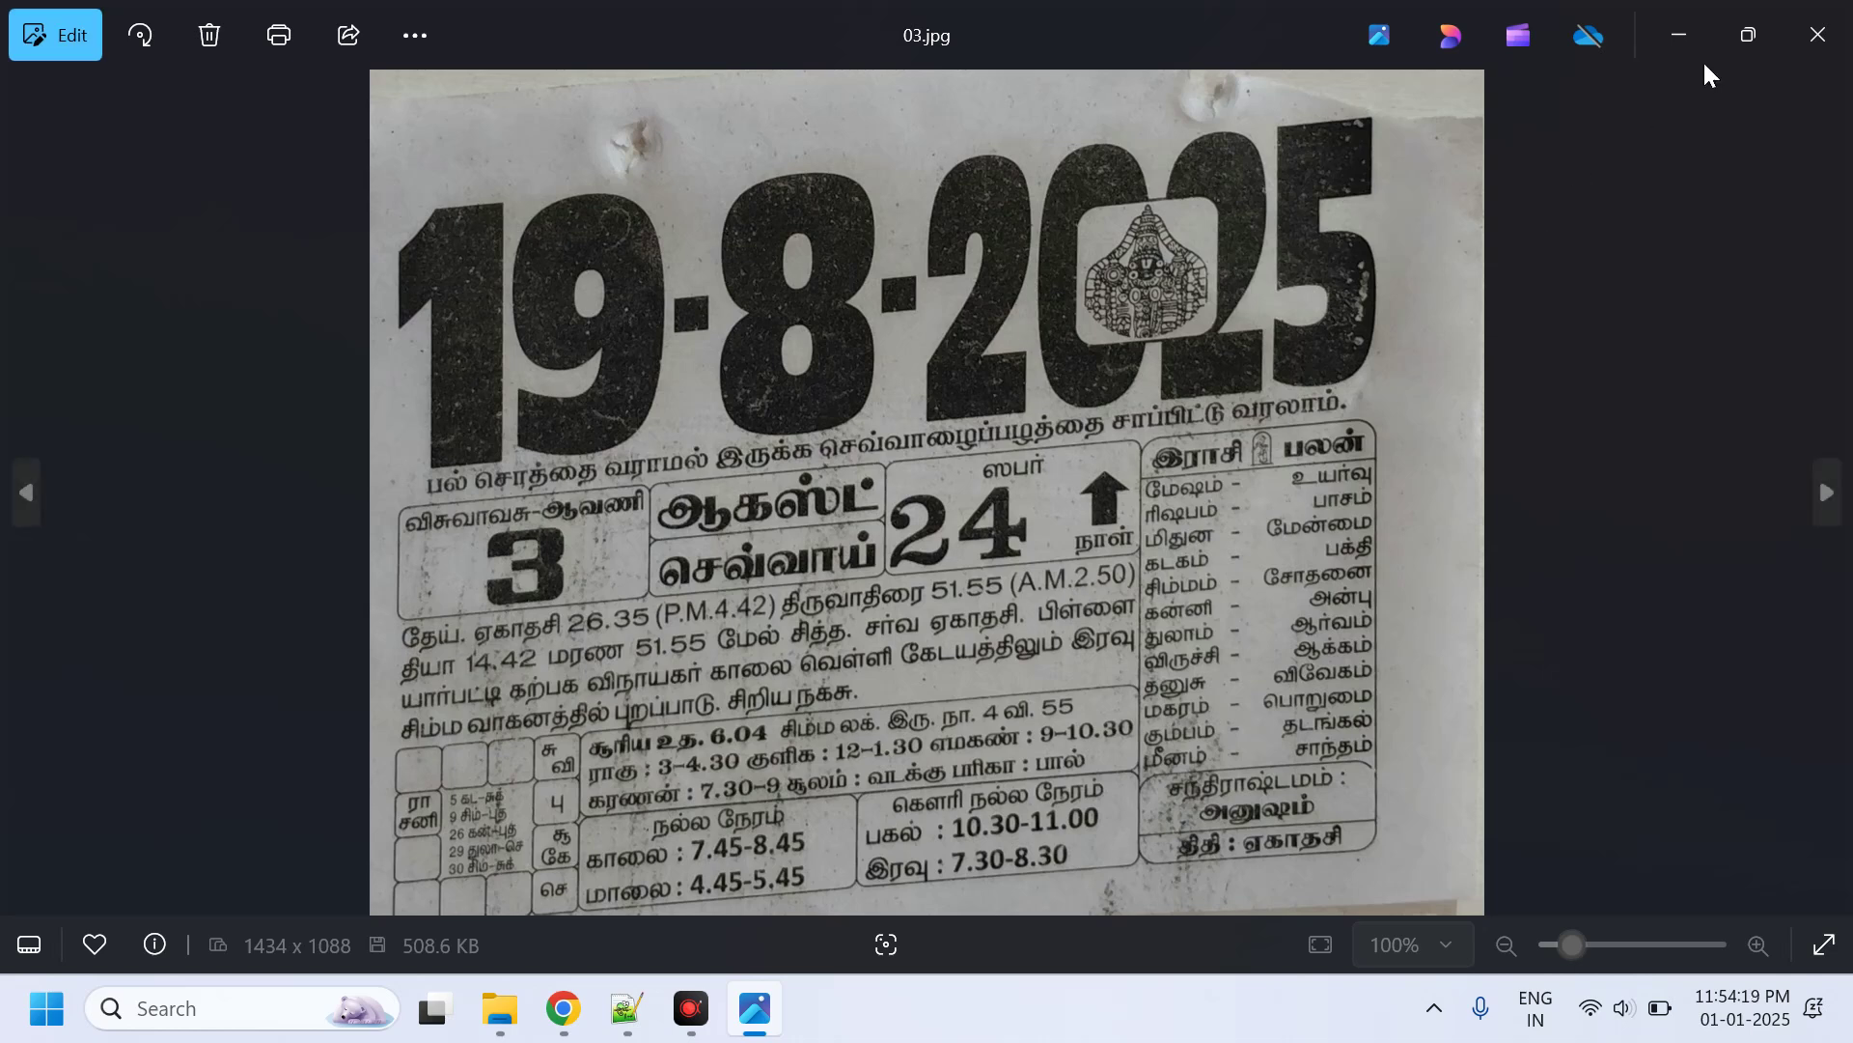
{"action": "left_click", "coordinate": [1819, 35]}
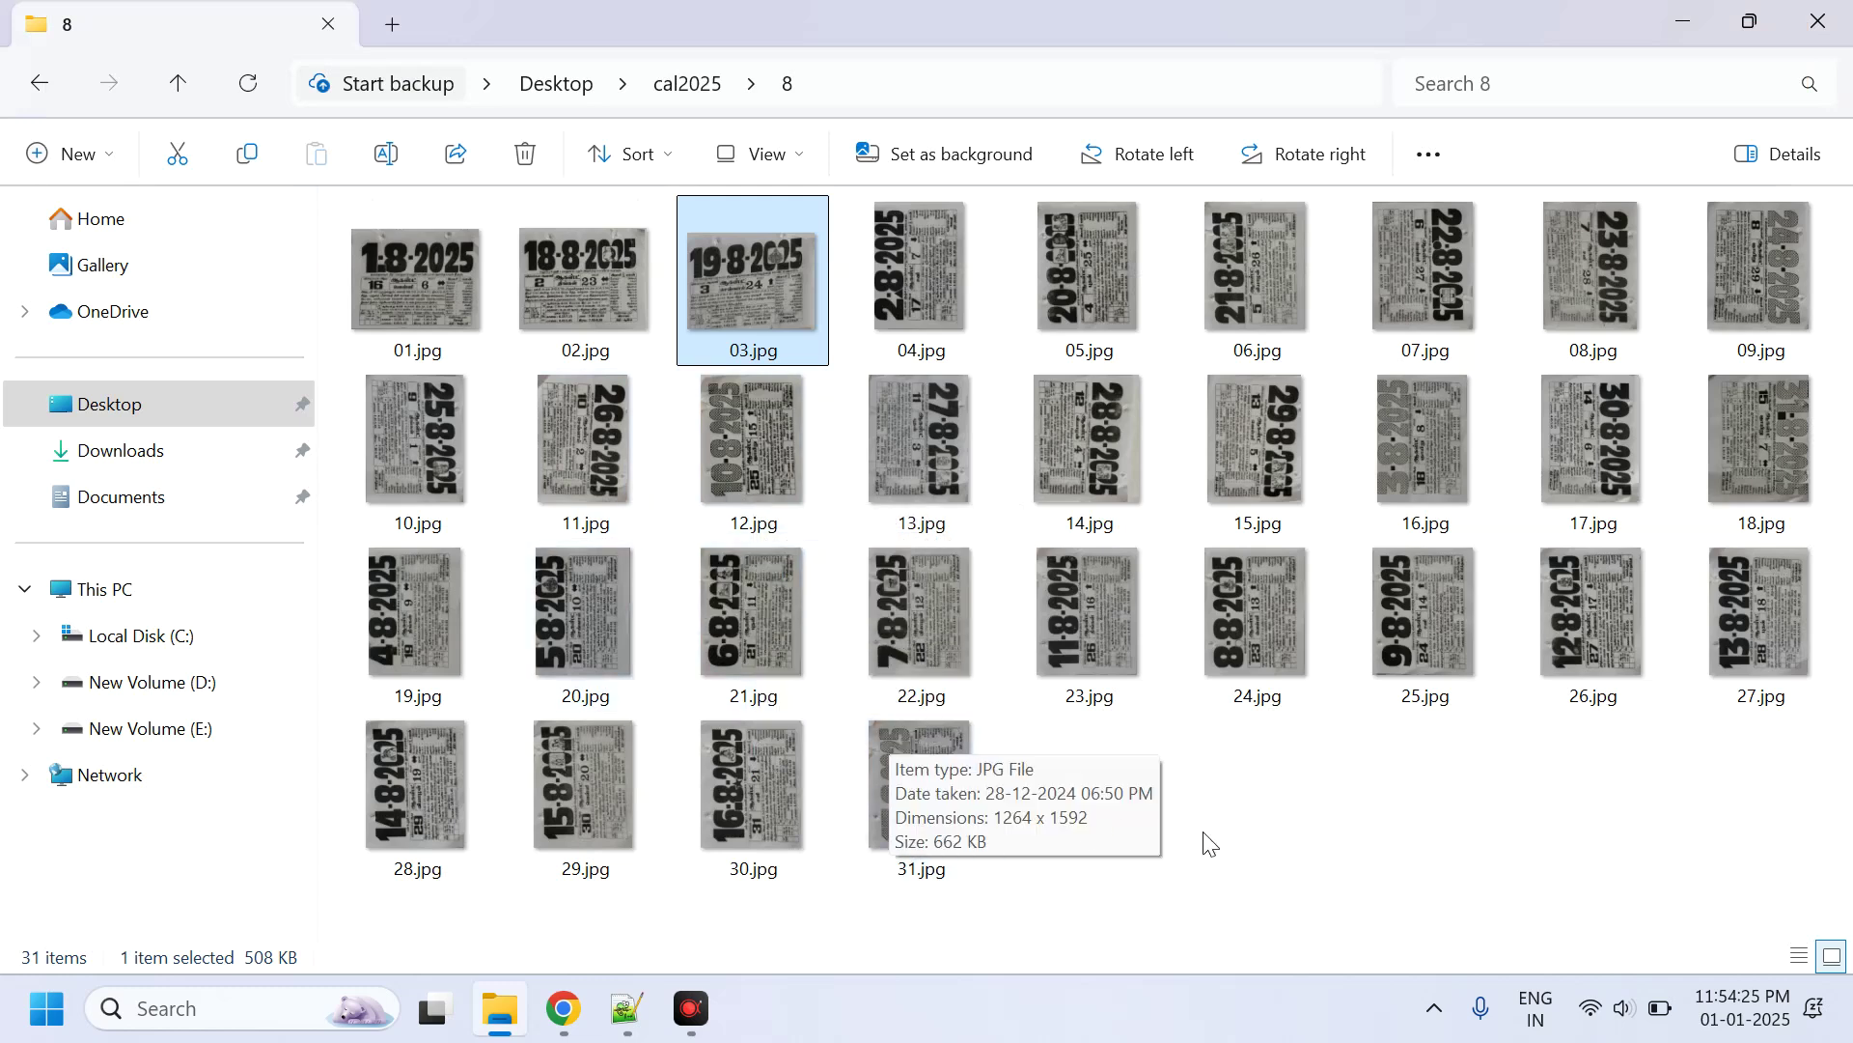
{"action": "left_click", "coordinate": [1171, 788]}
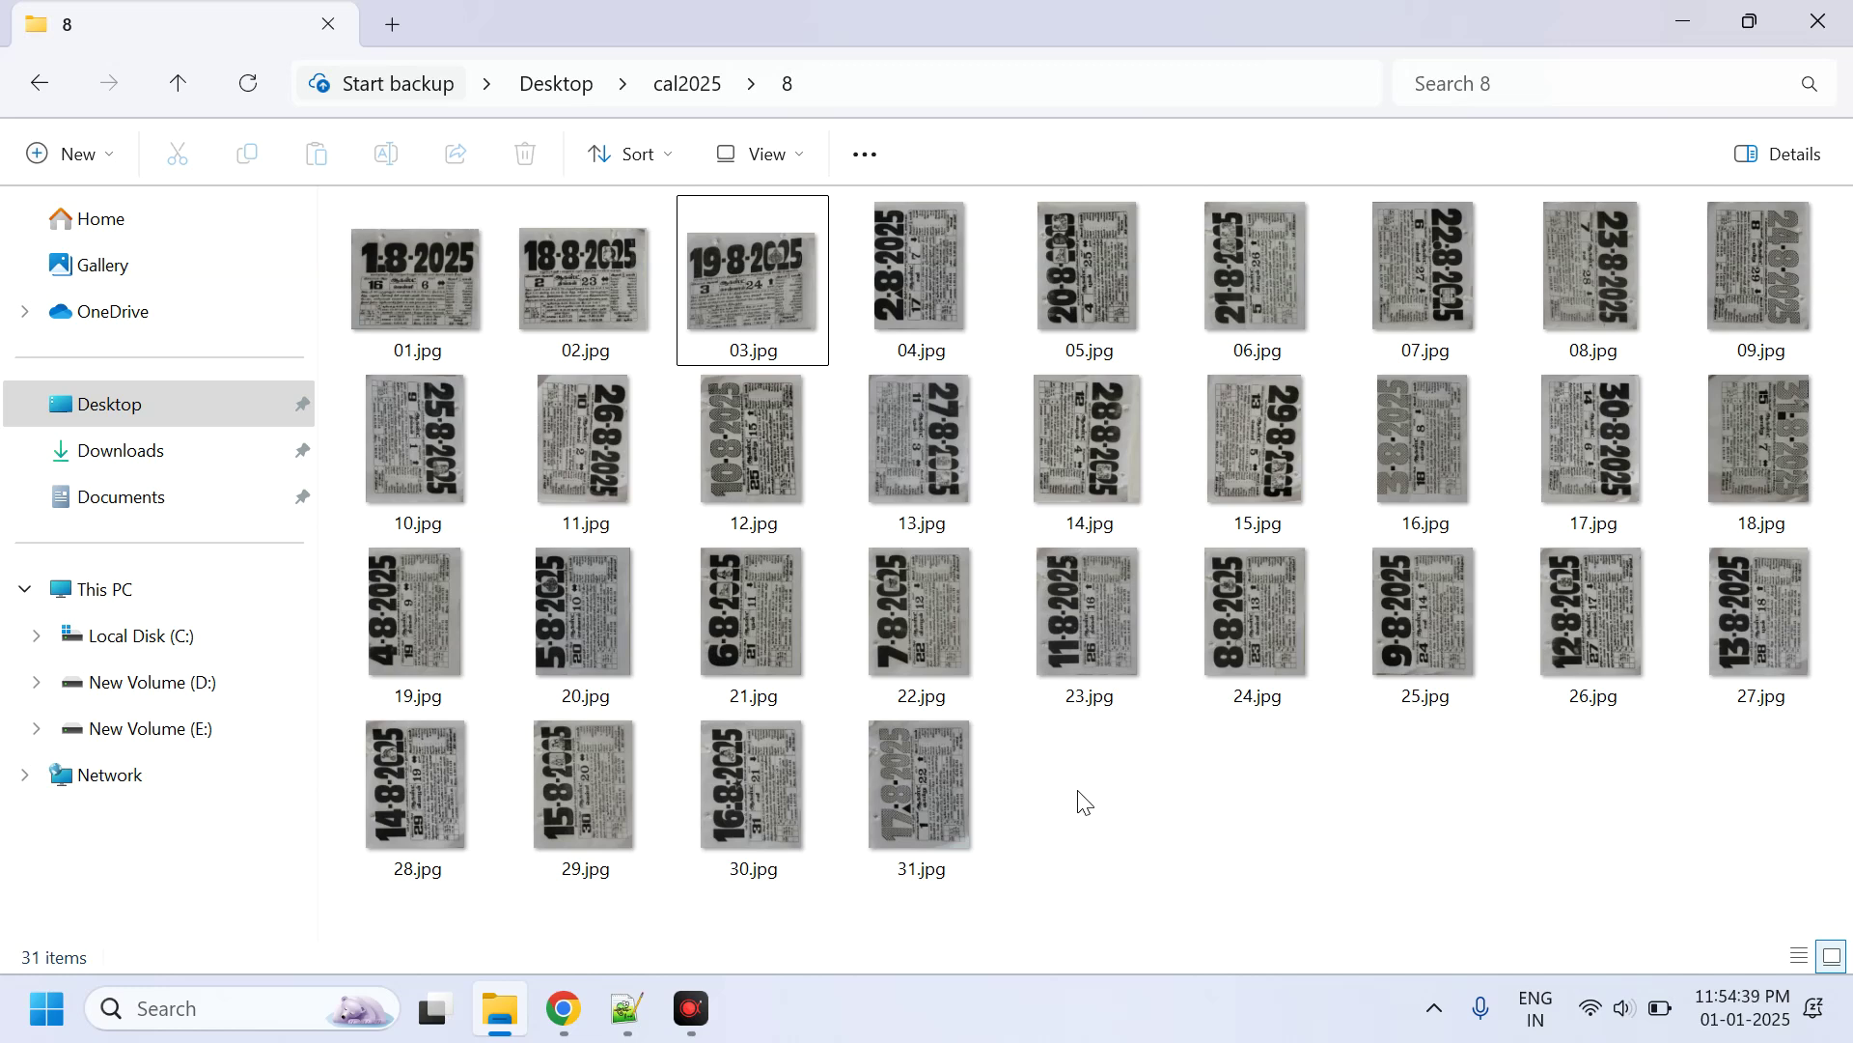
Select the images 04.jpg through 14.jpg together in the folder.
{"action": "left_click", "coordinate": [943, 324]}
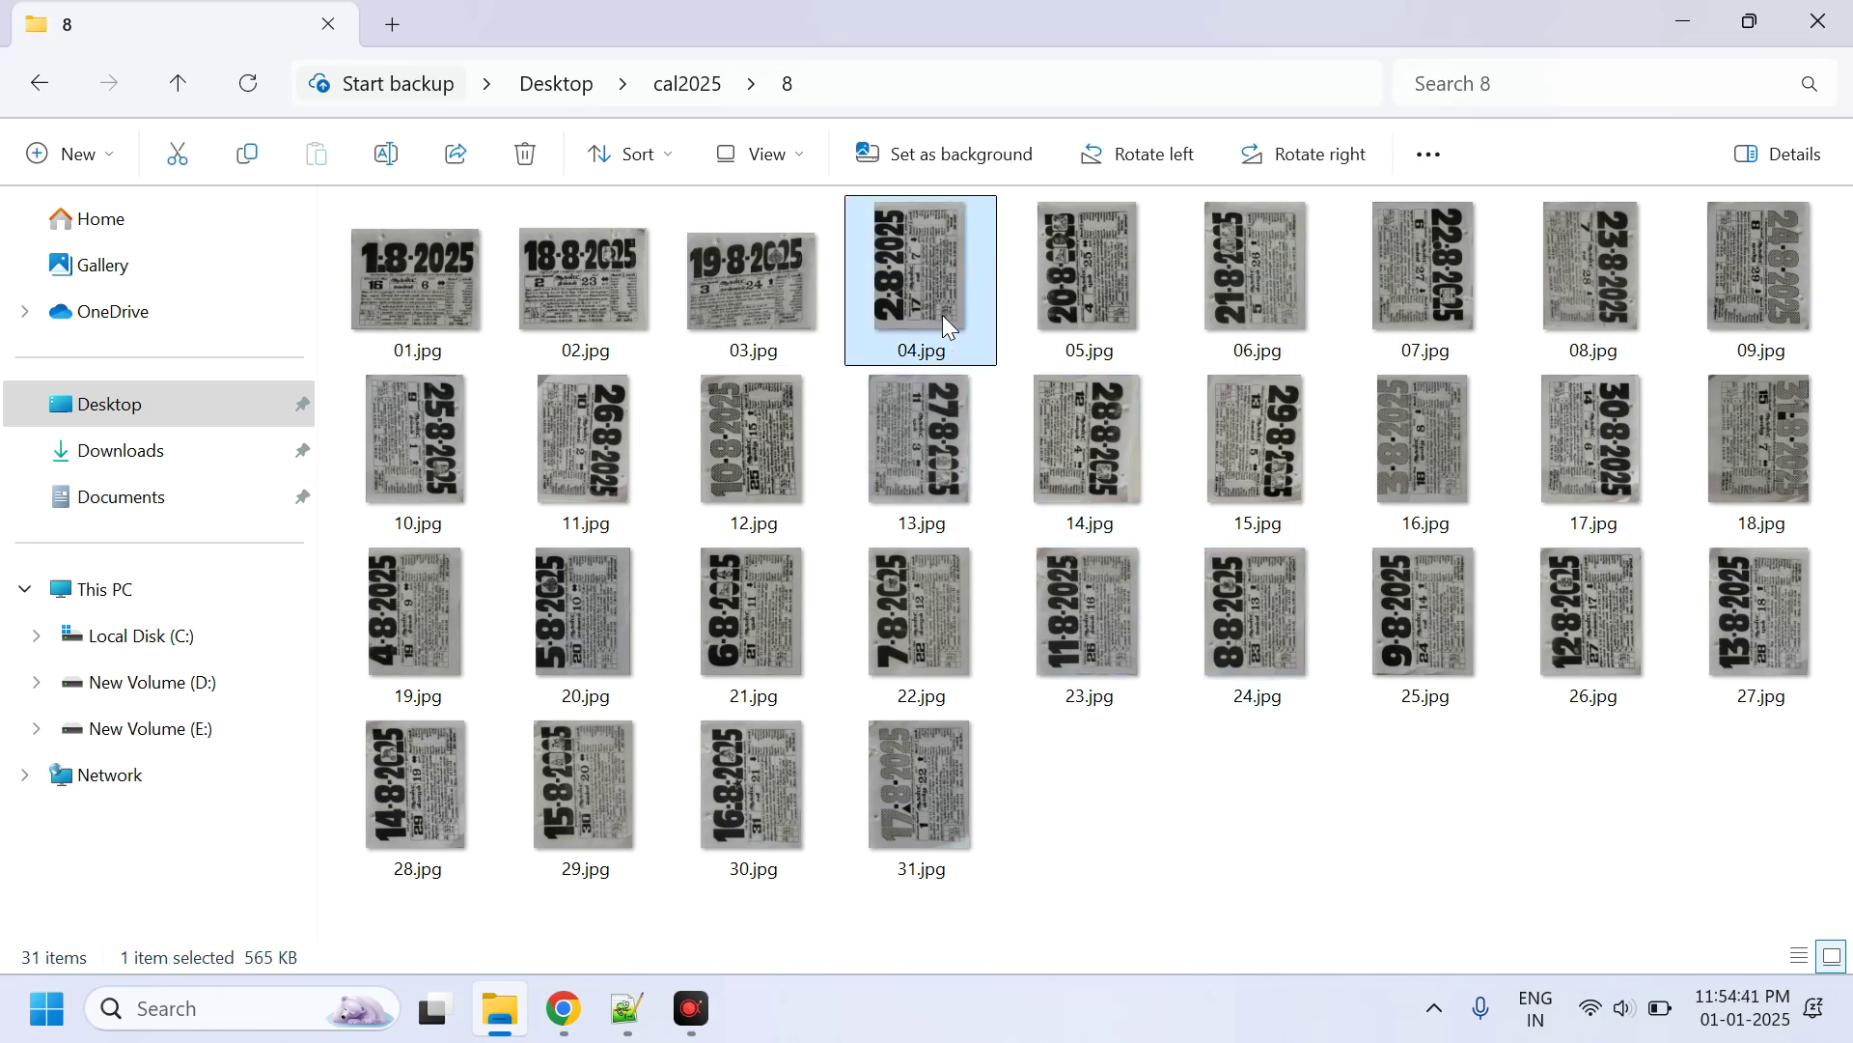
{"action": "left_click", "coordinate": [1103, 307], "text": "ctrl"}
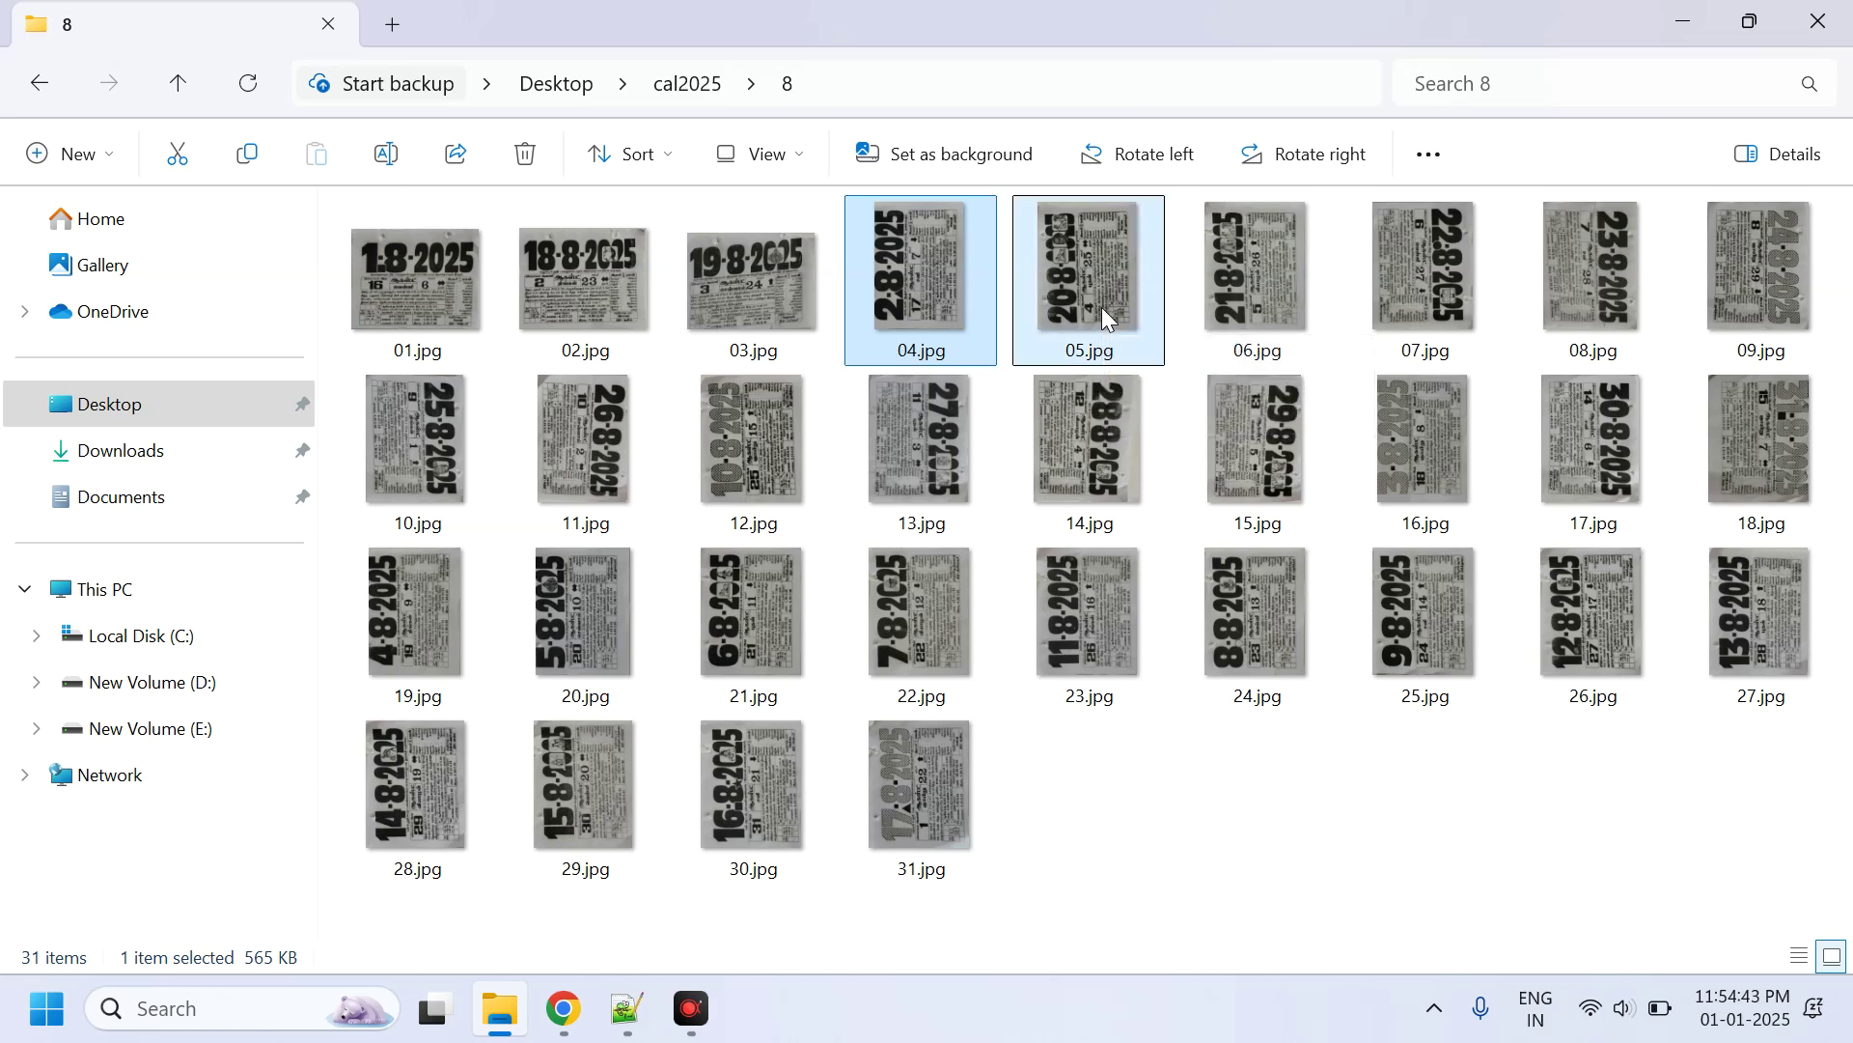
{"action": "left_click", "coordinate": [1248, 305], "text": "ctrl"}
{"action": "left_click", "coordinate": [1414, 303], "text": "ctrl"}
{"action": "left_click", "coordinate": [1550, 301], "text": "ctrl"}
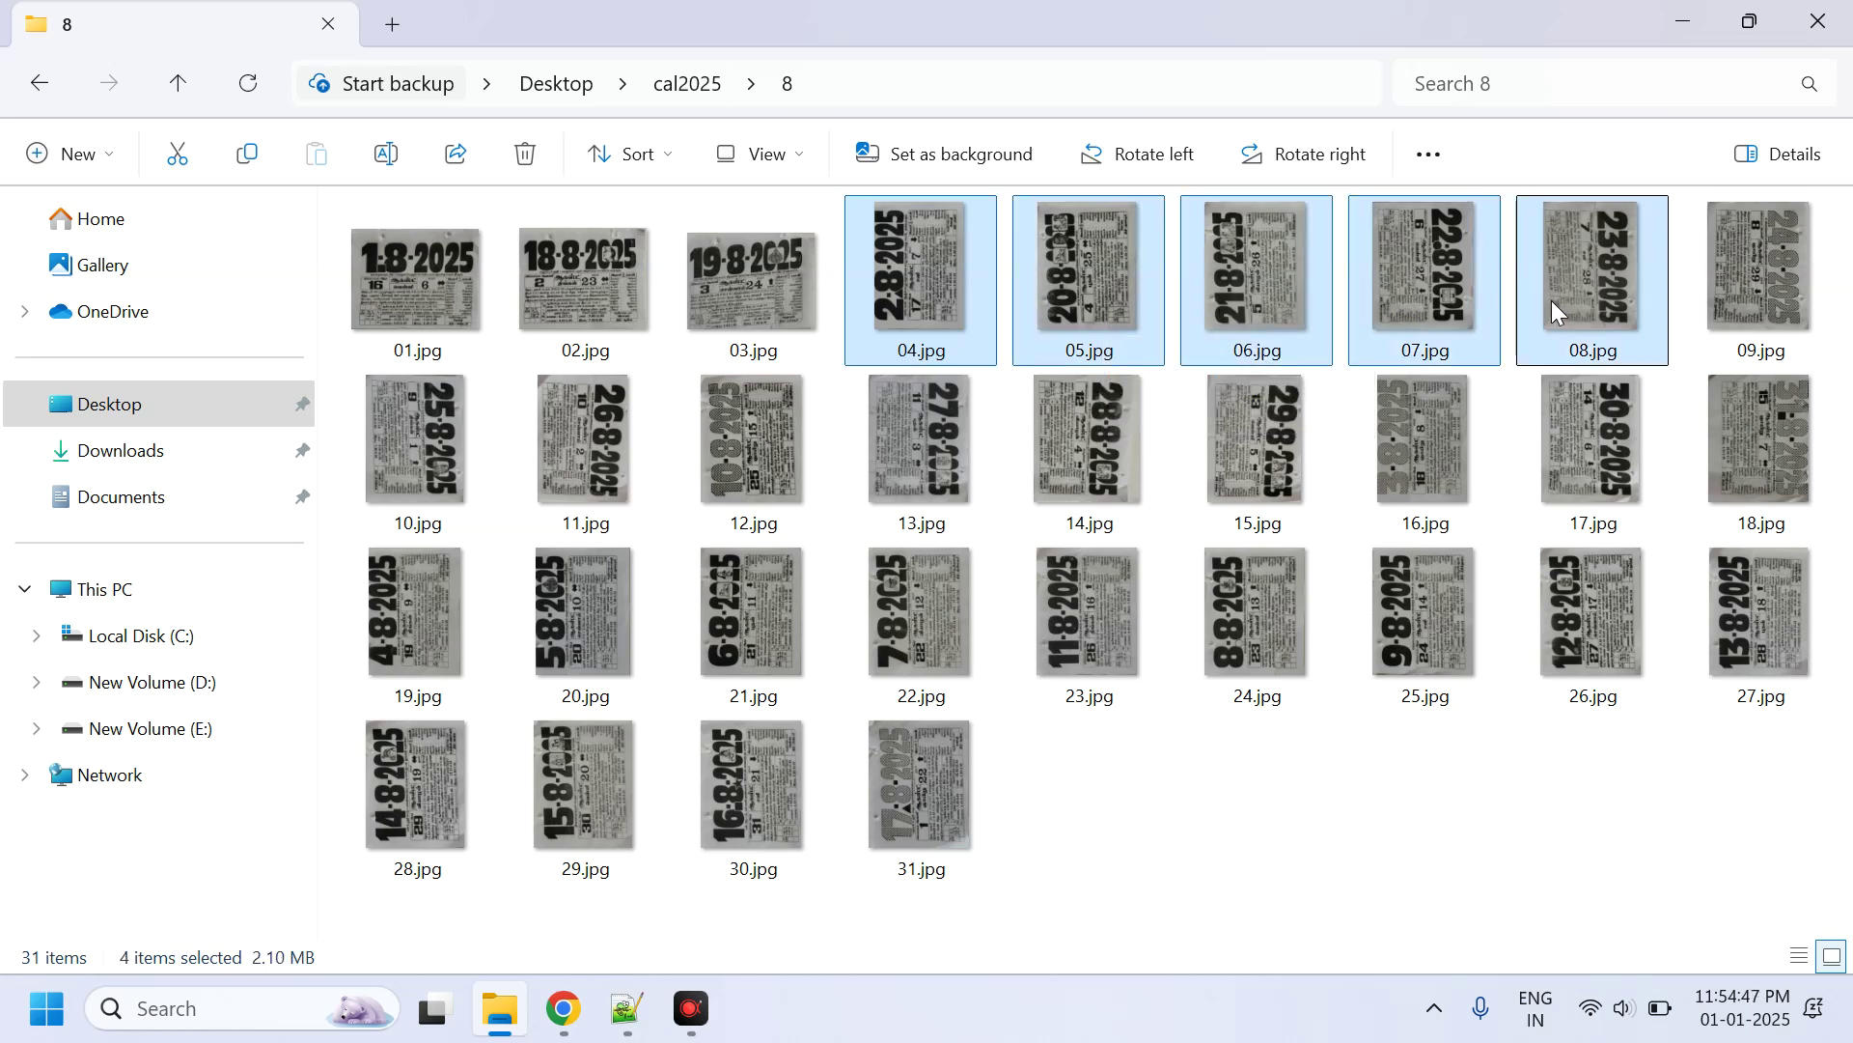
{"action": "left_click", "coordinate": [1752, 294], "text": "ctrl"}
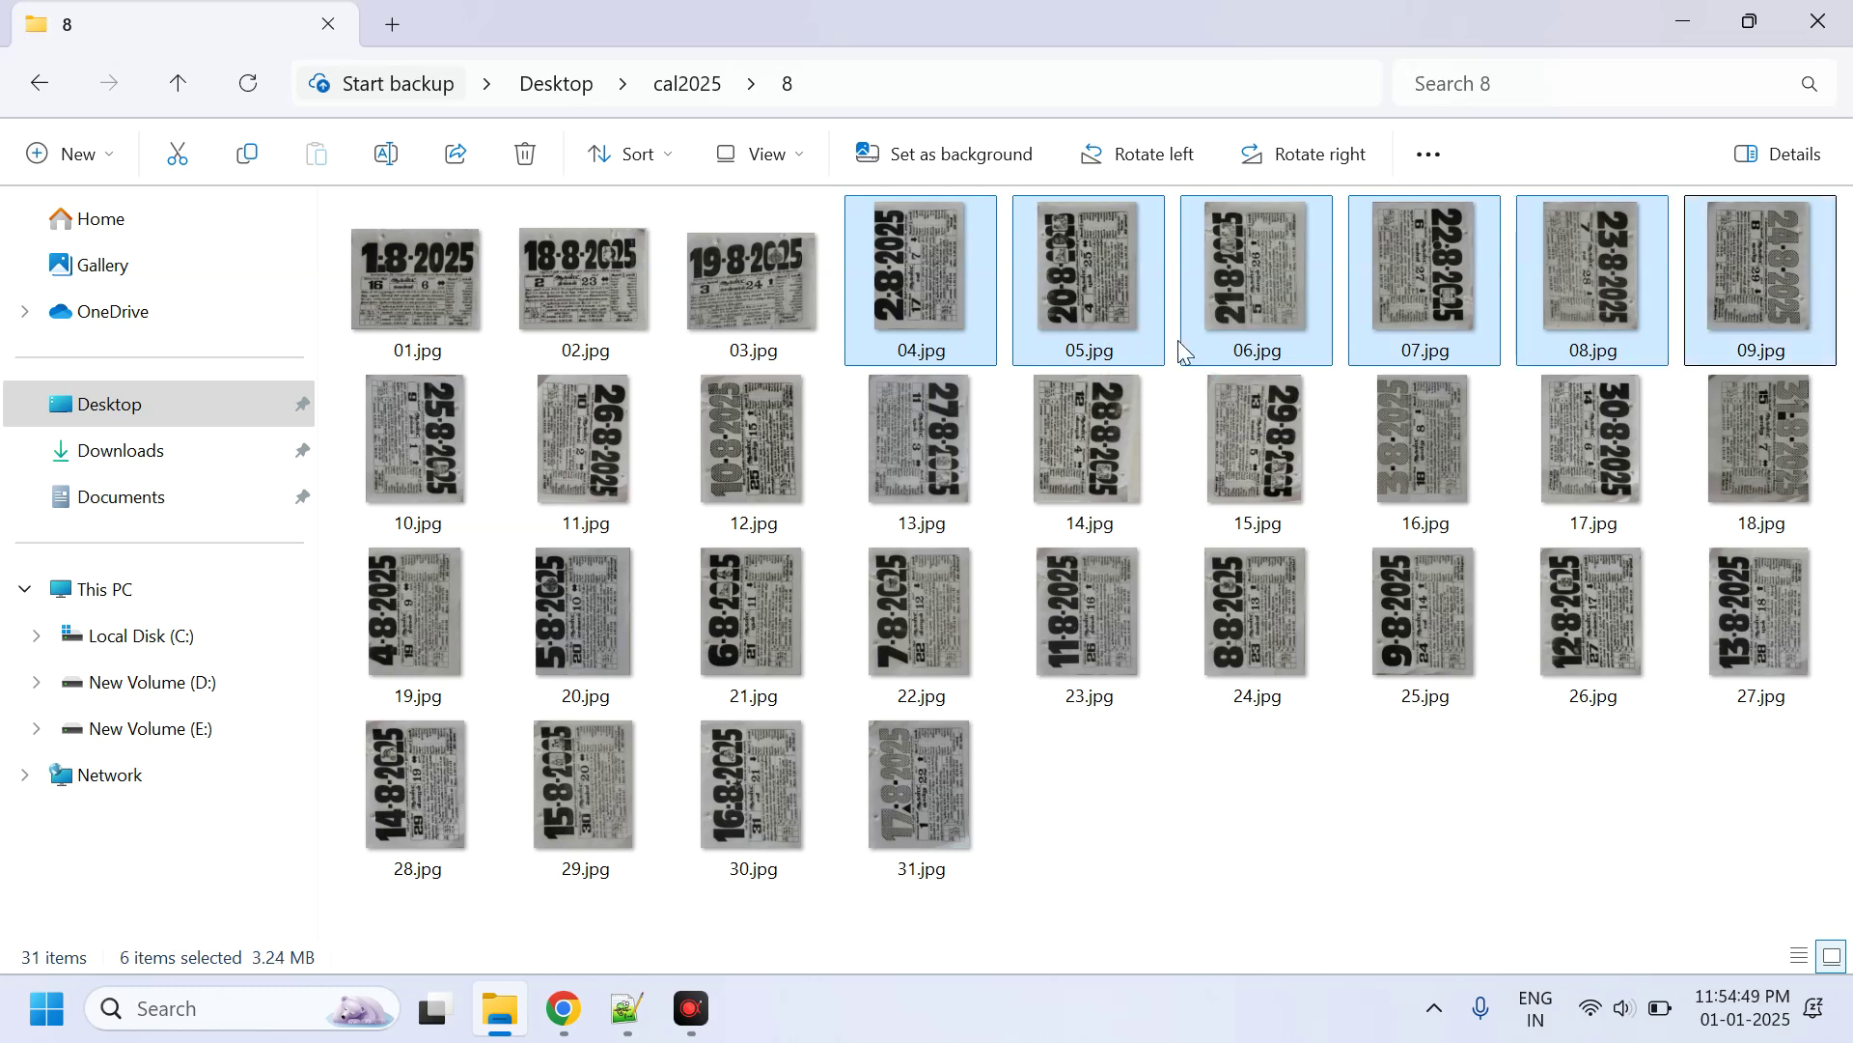
{"action": "left_click", "coordinate": [445, 453], "text": "ctrl"}
{"action": "left_click", "coordinate": [595, 451], "text": "ctrl"}
{"action": "left_click", "coordinate": [736, 447], "text": "ctrl"}
{"action": "left_click", "coordinate": [941, 452], "text": "ctrl"}
{"action": "left_click", "coordinate": [1087, 447], "text": "ctrl"}
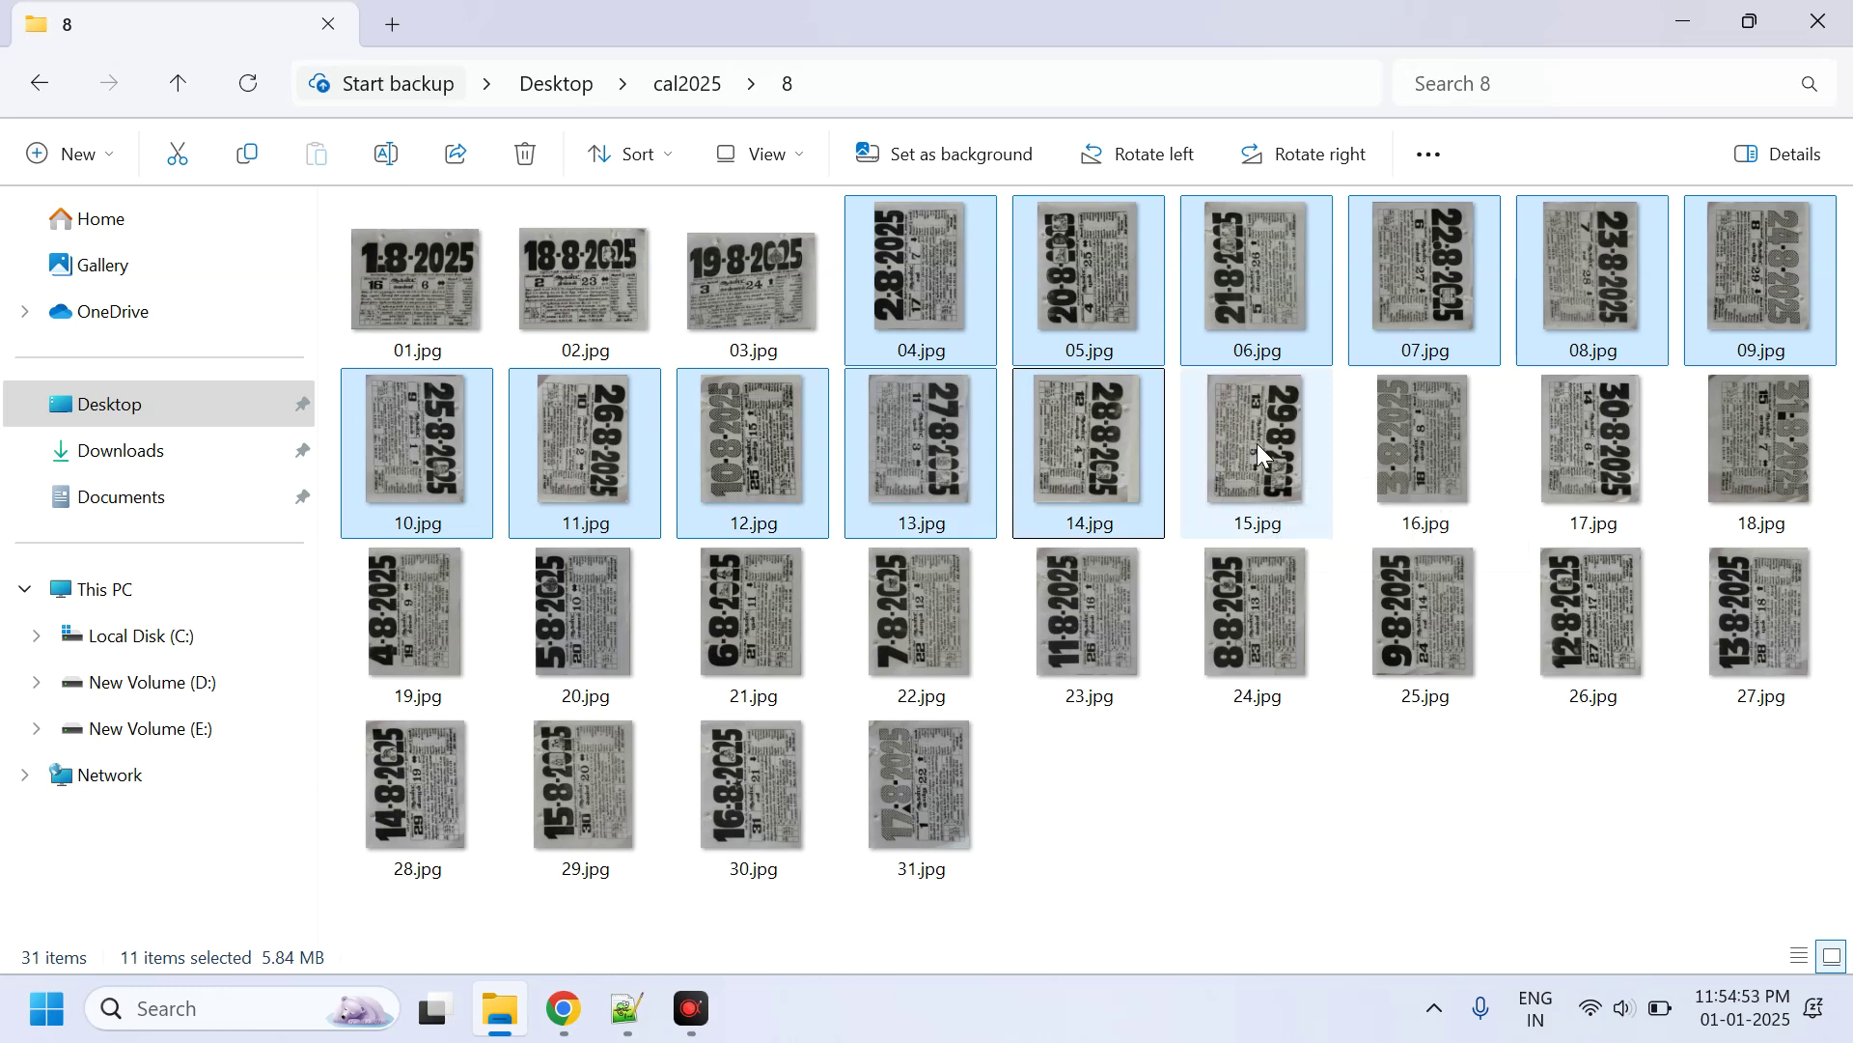
Remove 07.jpg through 11.jpg, 13.jpg and 14.jpg from the selection, keeping 04.jpg, 05.jpg, 06.jpg and 12.jpg selected.
{"action": "left_click", "coordinate": [575, 451], "text": "ctrl"}
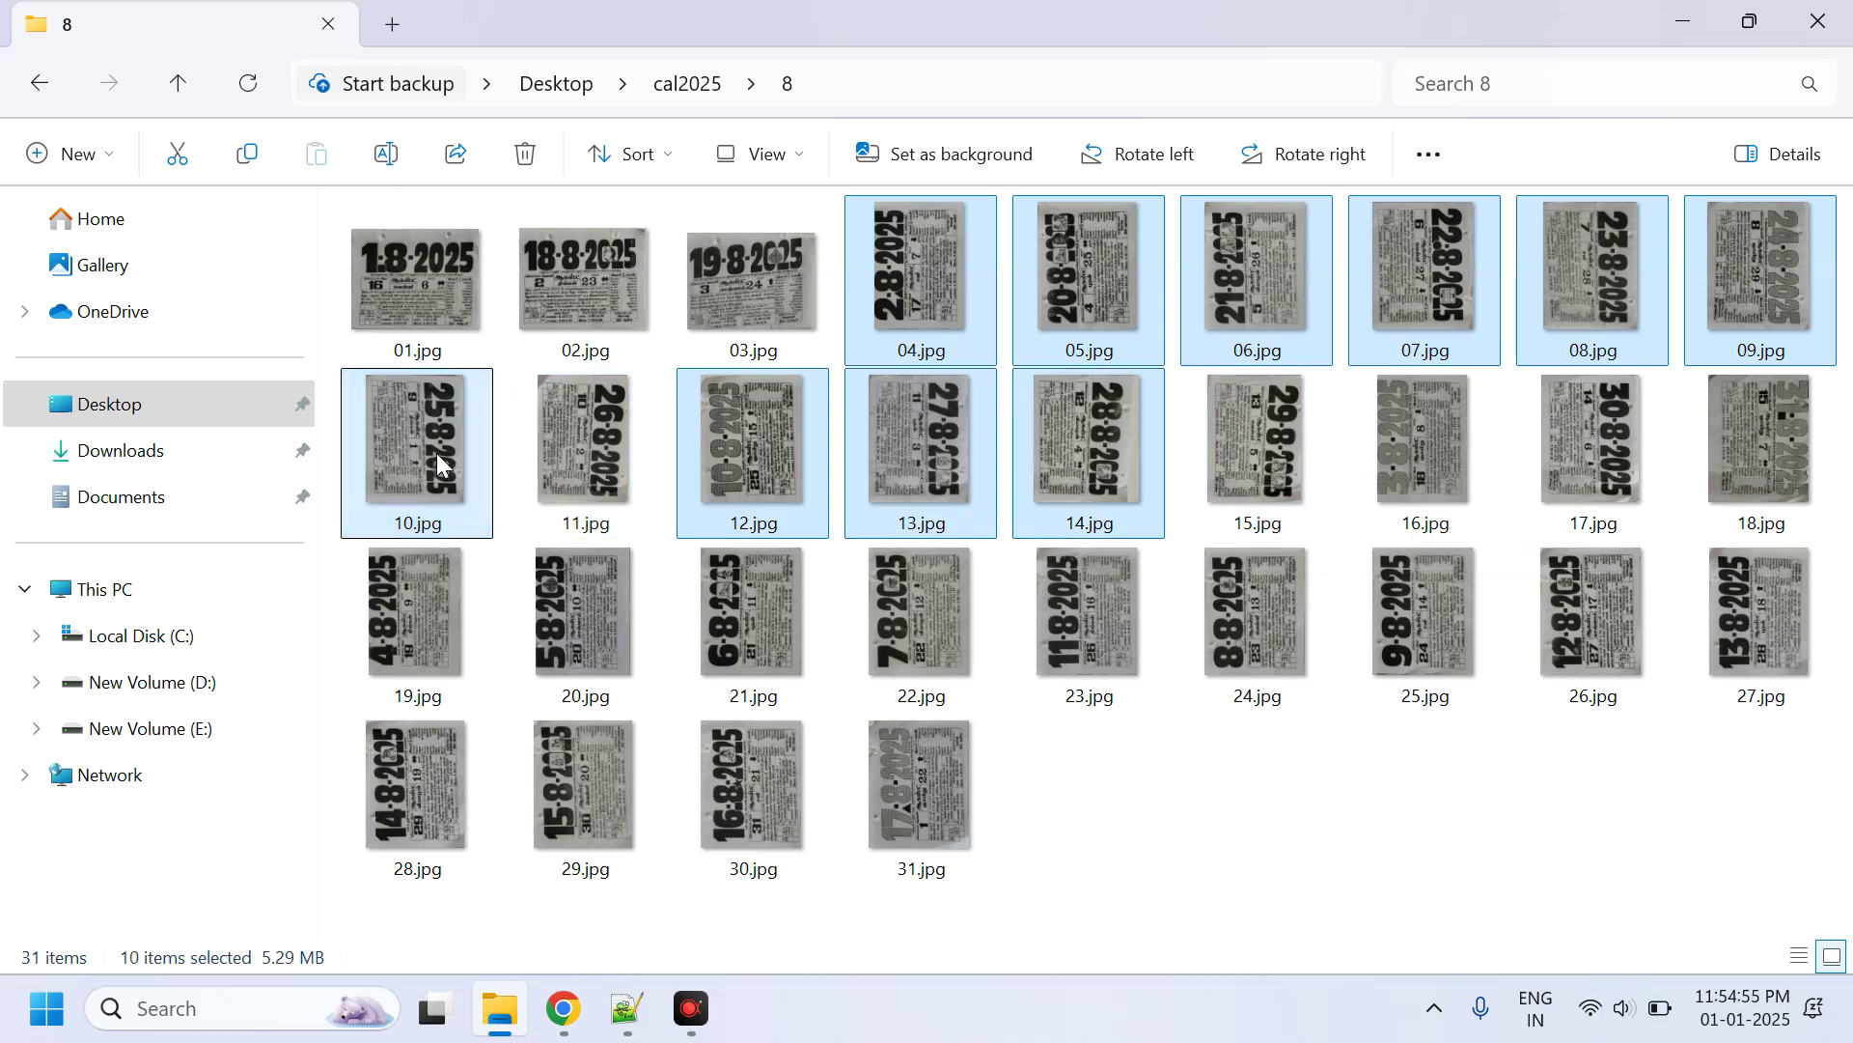
{"action": "left_click", "coordinate": [436, 454], "text": "ctrl"}
{"action": "left_click", "coordinate": [1456, 278], "text": "ctrl"}
{"action": "left_click", "coordinate": [1618, 314], "text": "ctrl"}
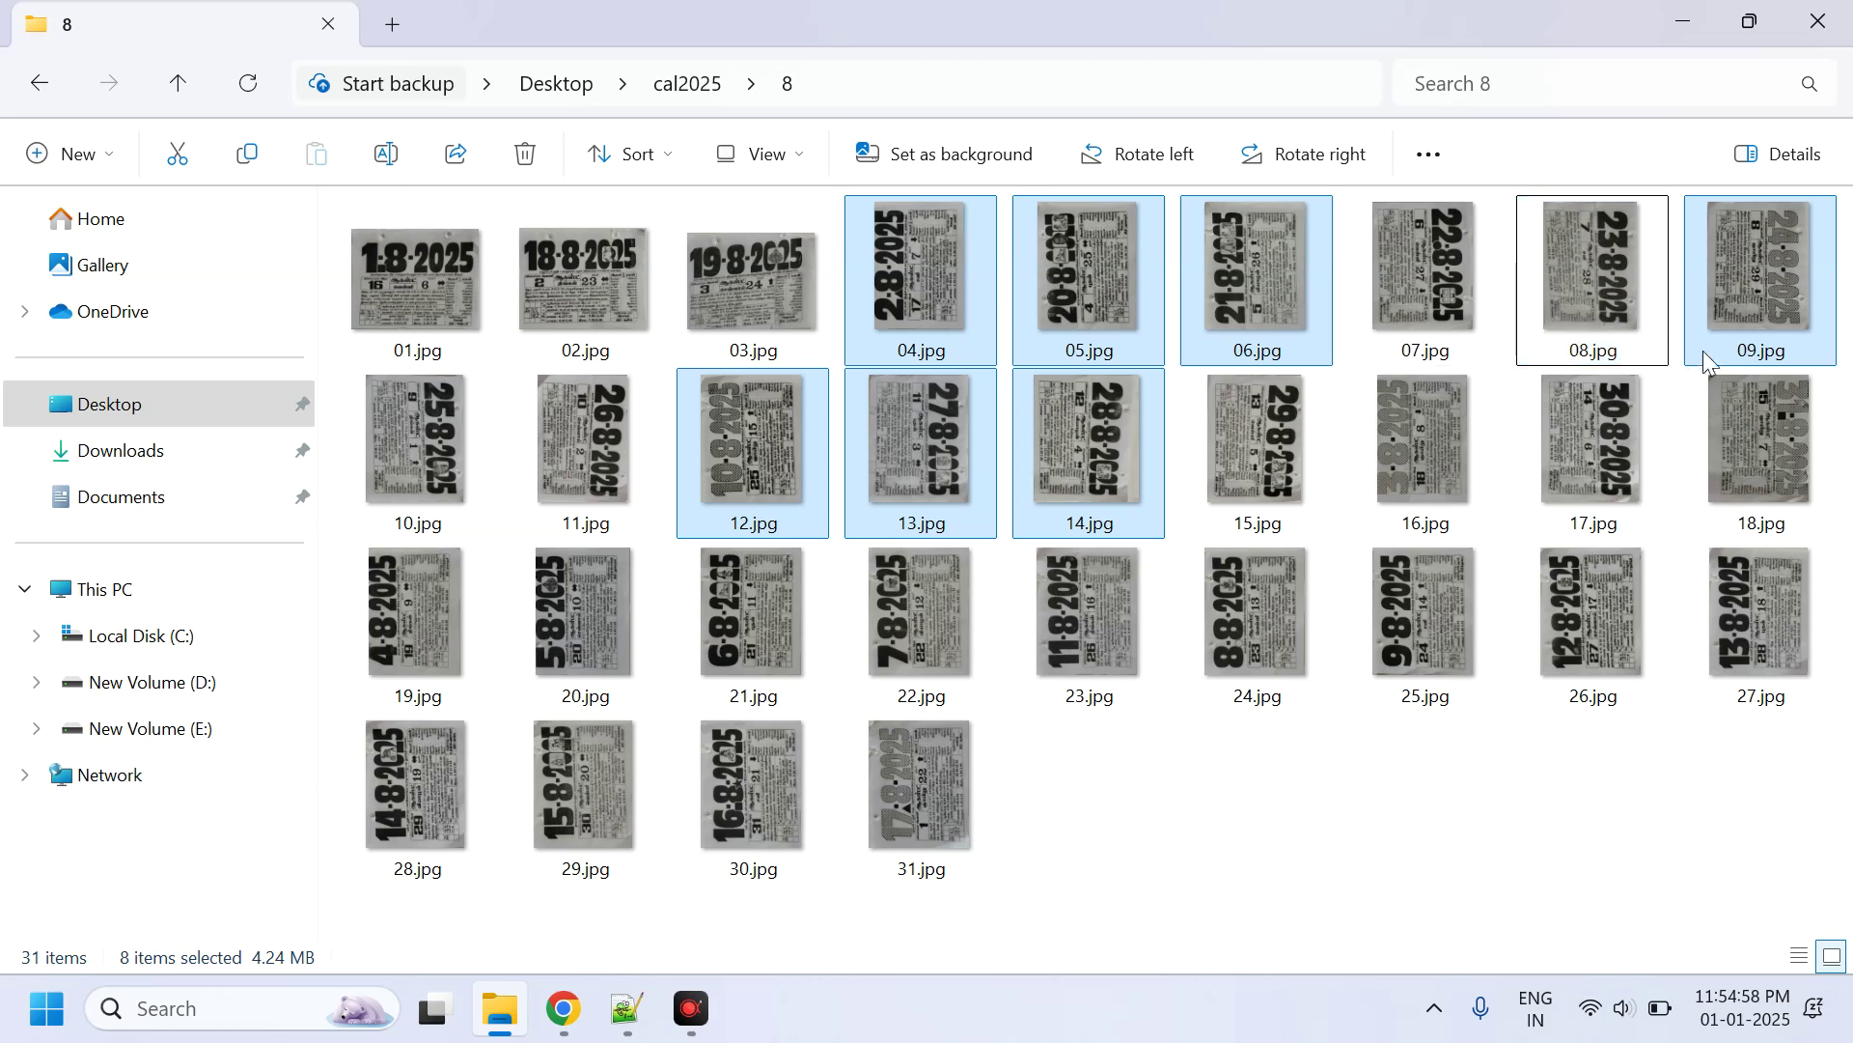
{"action": "left_click", "coordinate": [1759, 314], "text": "ctrl"}
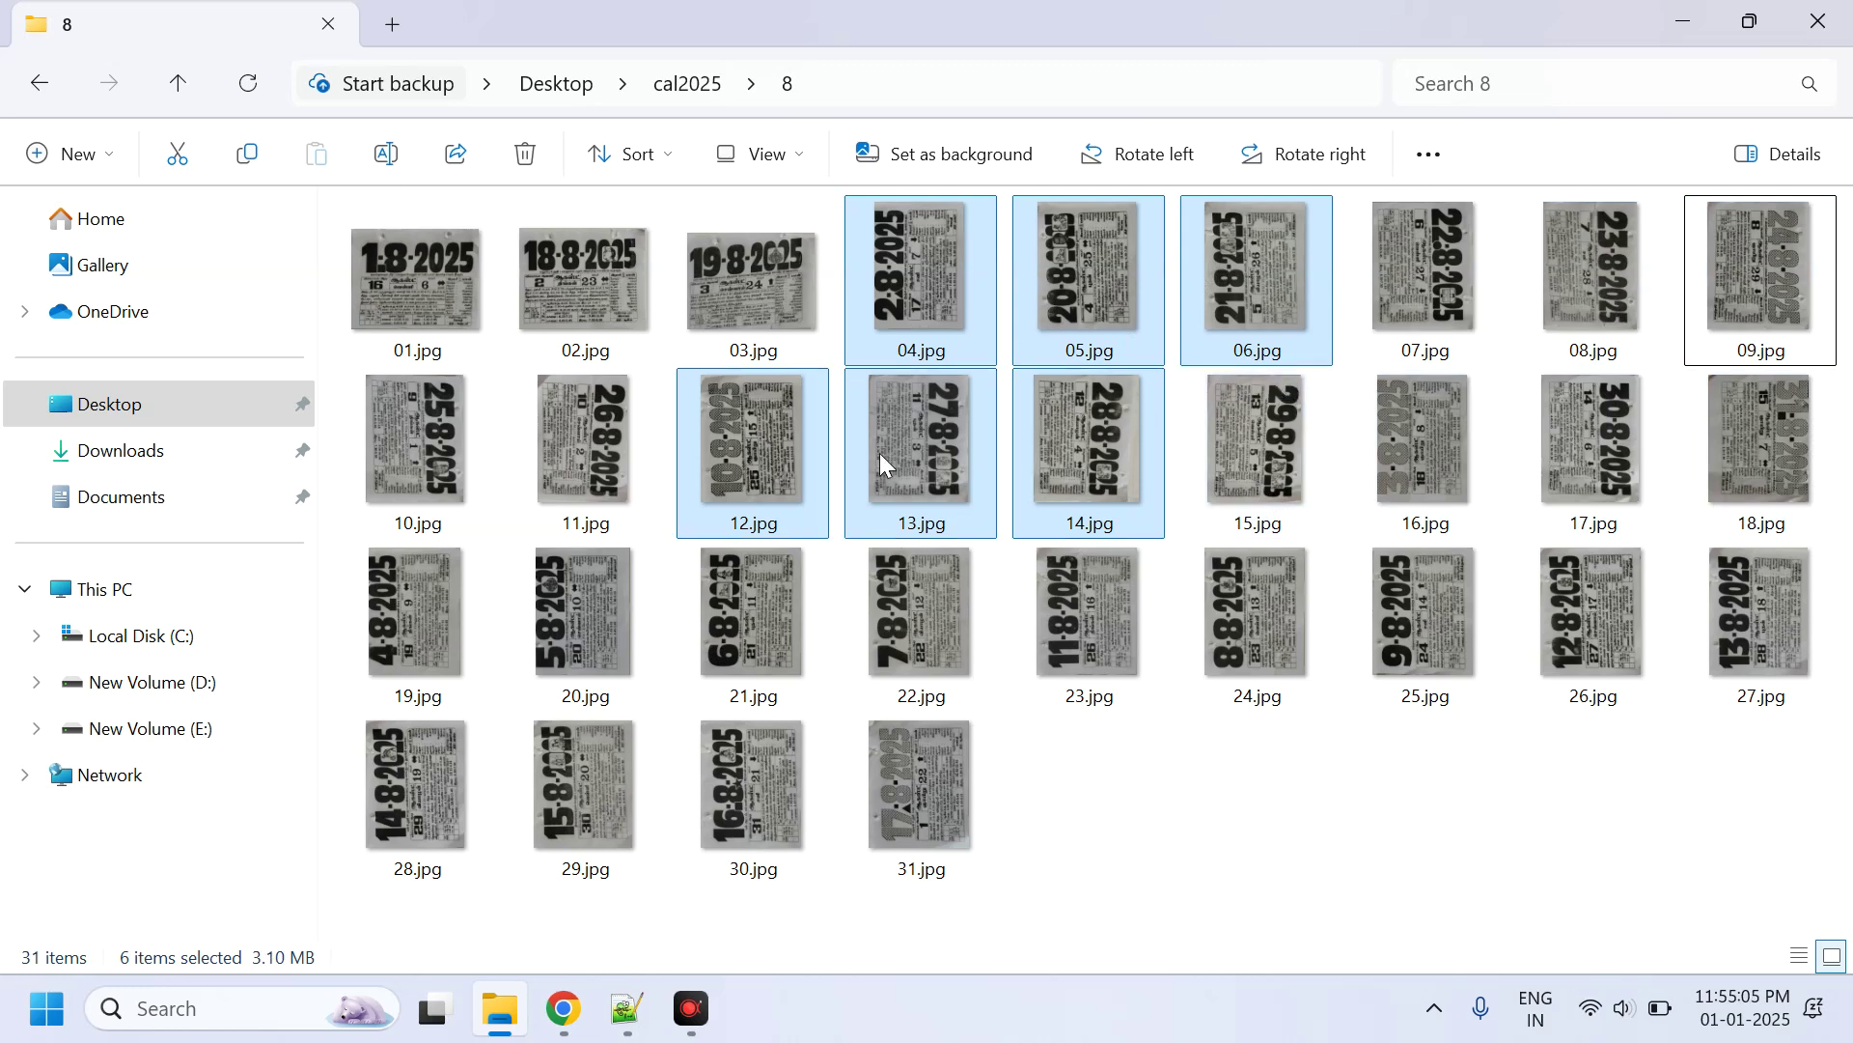
{"action": "left_click", "coordinate": [917, 448], "text": "ctrl"}
{"action": "left_click", "coordinate": [1146, 474], "text": "ctrl"}
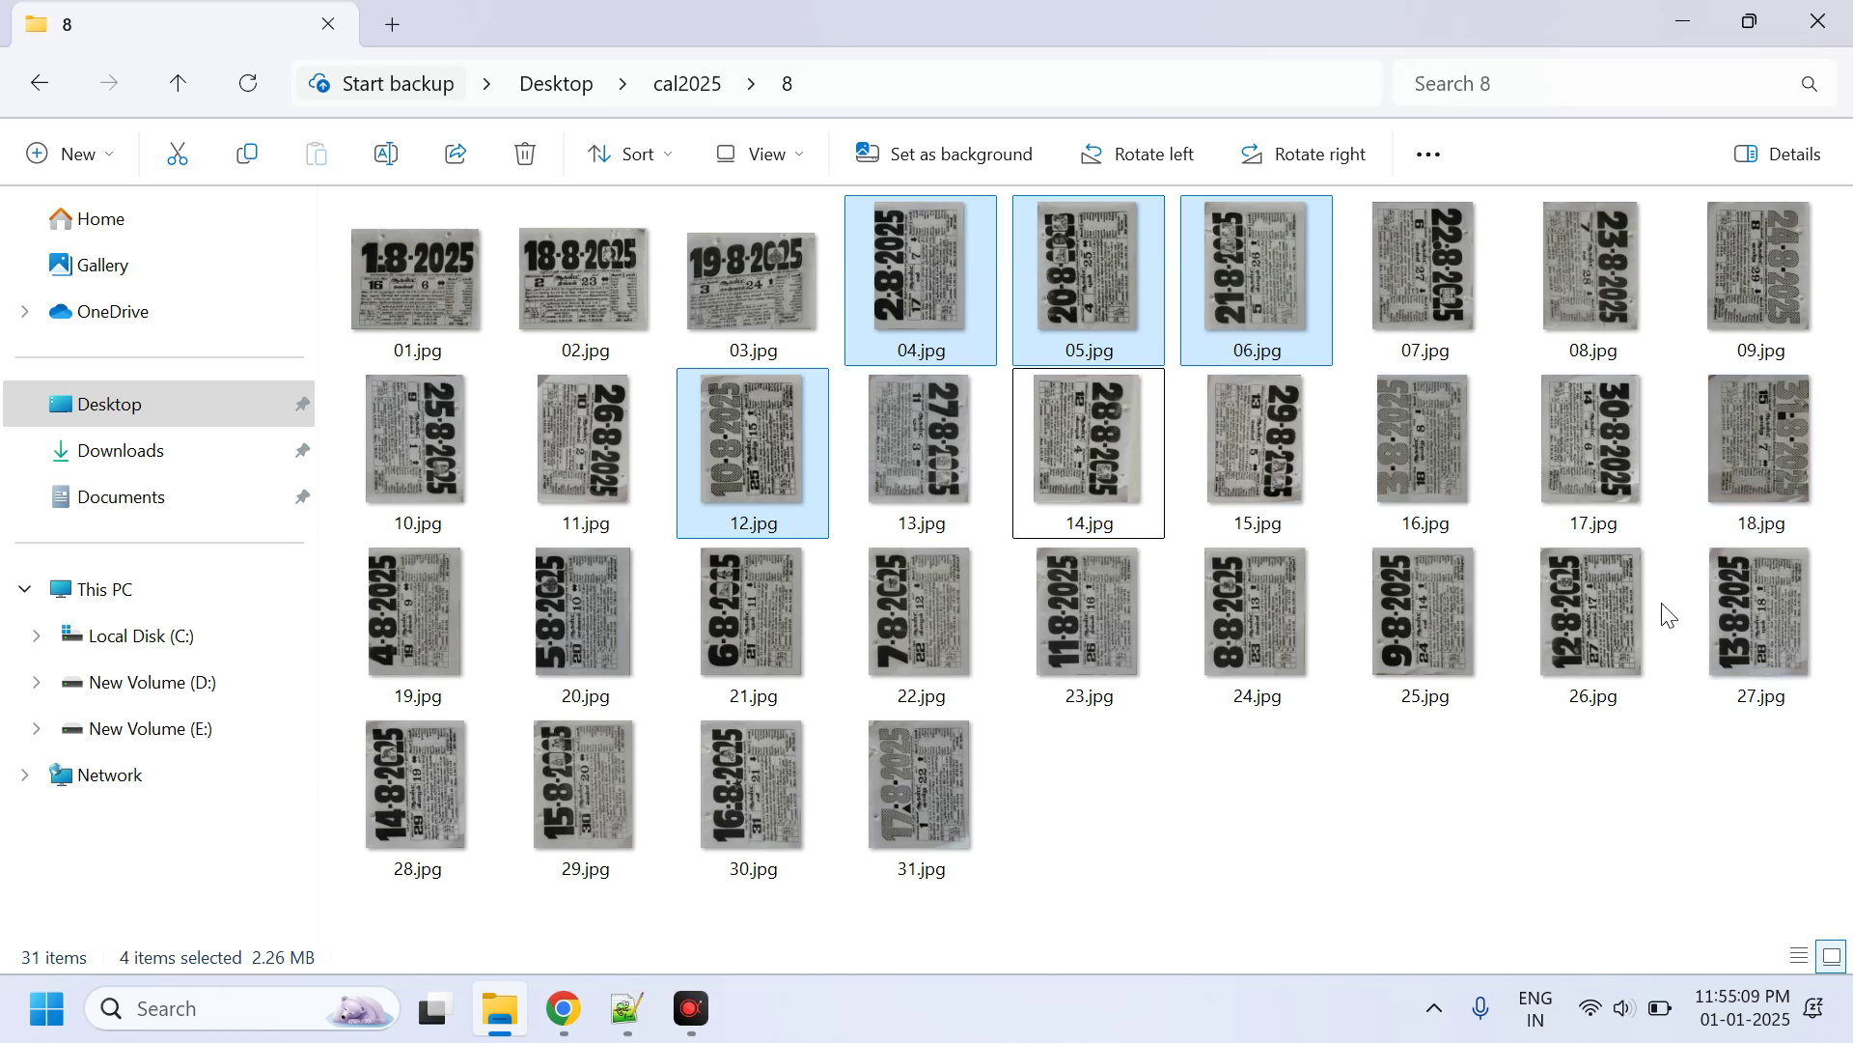
Add 19.jpg through 31.jpg to the selection and rotate all selected images 90 degrees to the right.
{"action": "left_click", "coordinate": [410, 653], "text": "ctrl"}
{"action": "left_click", "coordinate": [529, 658], "text": "ctrl"}
{"action": "left_click", "coordinate": [785, 649], "text": "ctrl"}
{"action": "left_click", "coordinate": [906, 650], "text": "ctrl"}
{"action": "left_click", "coordinate": [1087, 649], "text": "ctrl"}
{"action": "left_click", "coordinate": [1233, 659], "text": "ctrl"}
{"action": "left_click", "coordinate": [1380, 664], "text": "ctrl"}
{"action": "left_click", "coordinate": [1592, 657], "text": "ctrl"}
{"action": "left_click", "coordinate": [1733, 686], "text": "ctrl"}
{"action": "left_click", "coordinate": [429, 829], "text": "ctrl"}
{"action": "left_click", "coordinate": [571, 823], "text": "ctrl"}
{"action": "left_click", "coordinate": [729, 821], "text": "ctrl"}
{"action": "left_click", "coordinate": [914, 824], "text": "ctrl"}
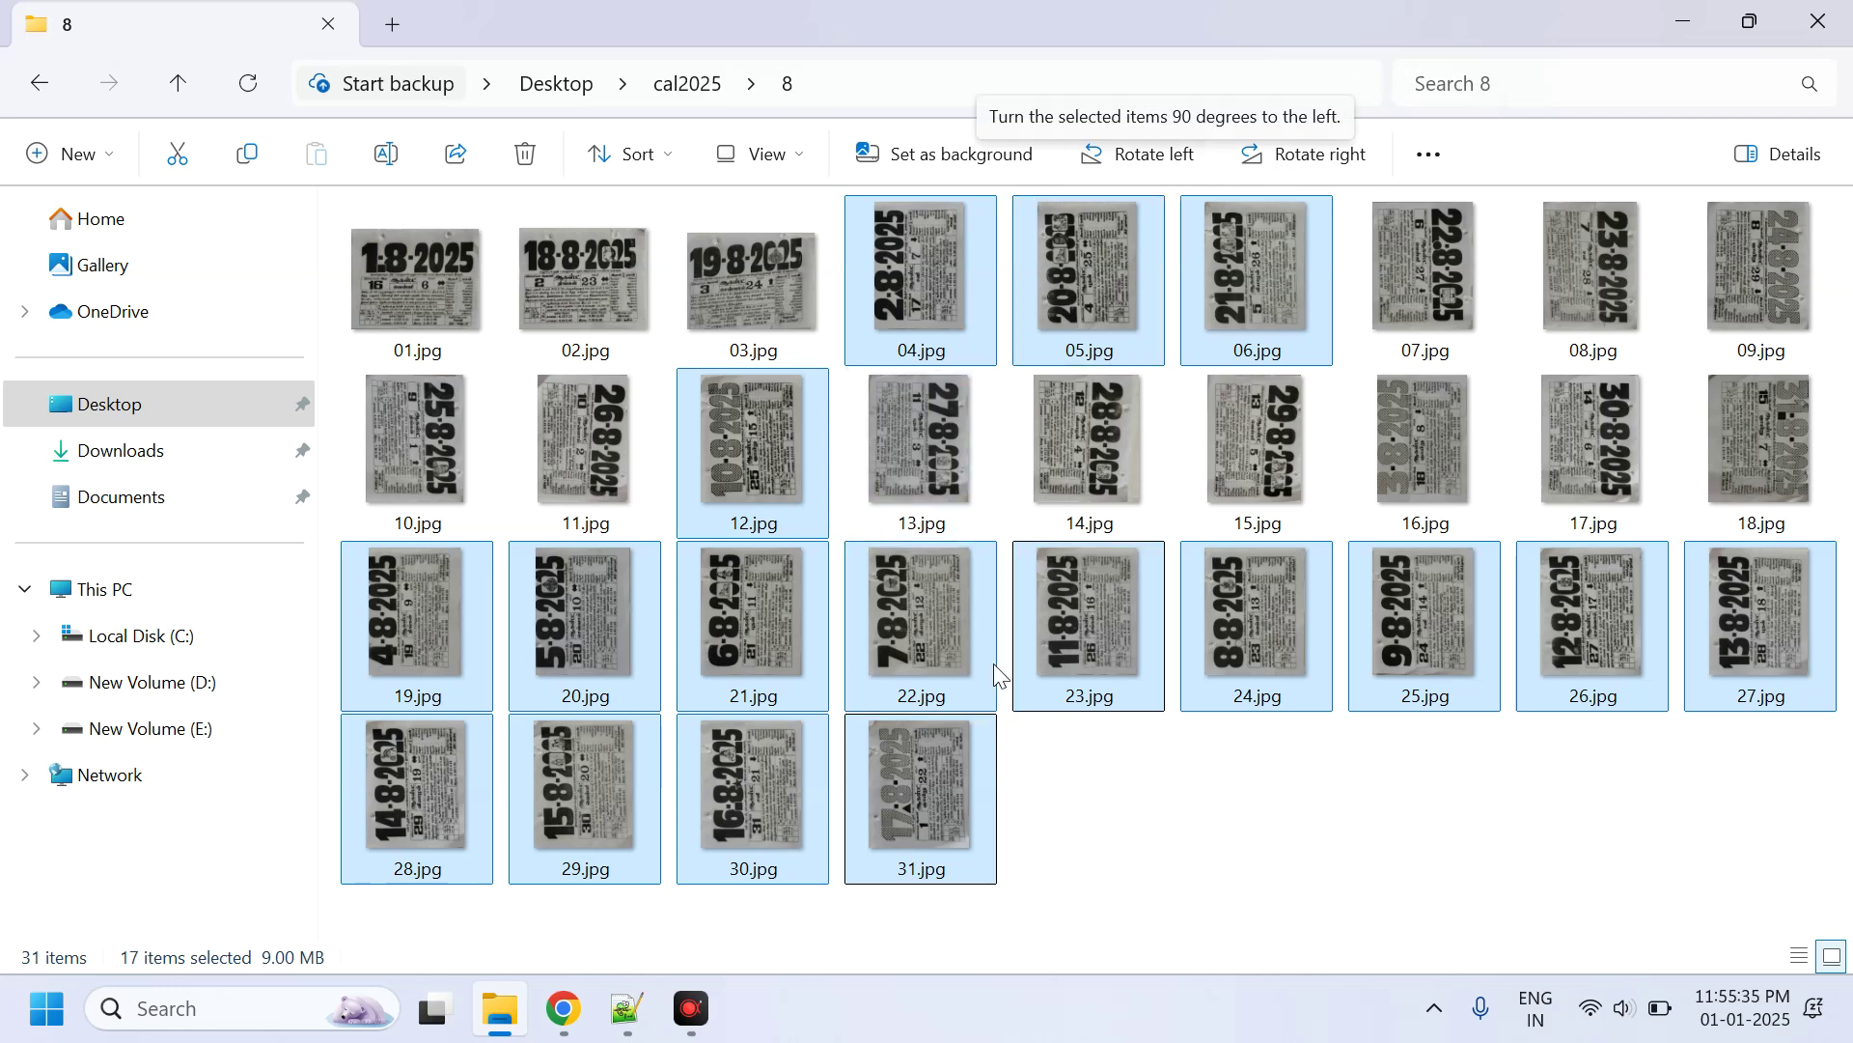
{"action": "left_click", "coordinate": [1311, 167]}
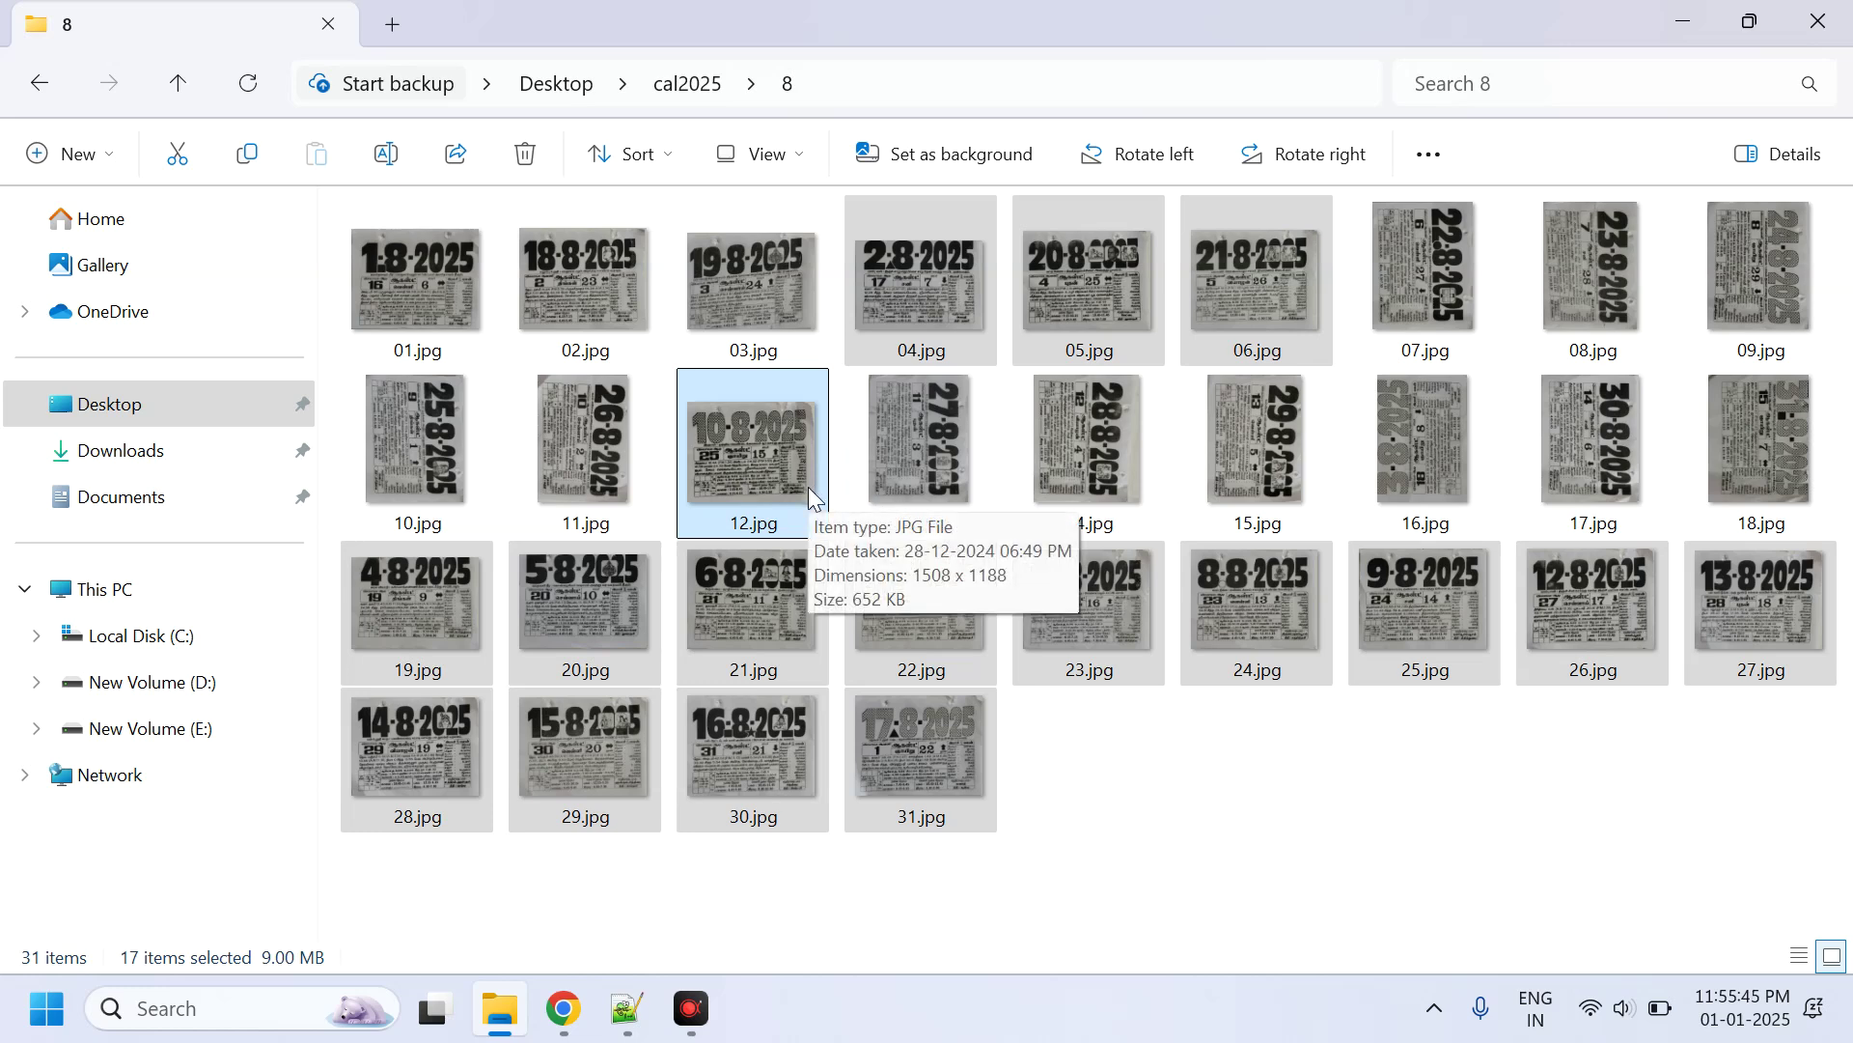
Select 07.jpg through 11.jpg, 13.jpg, 14.jpg, 15.jpg and 17.jpg, and rotate them all 90 degrees to the left.
{"action": "left_click", "coordinate": [409, 439]}
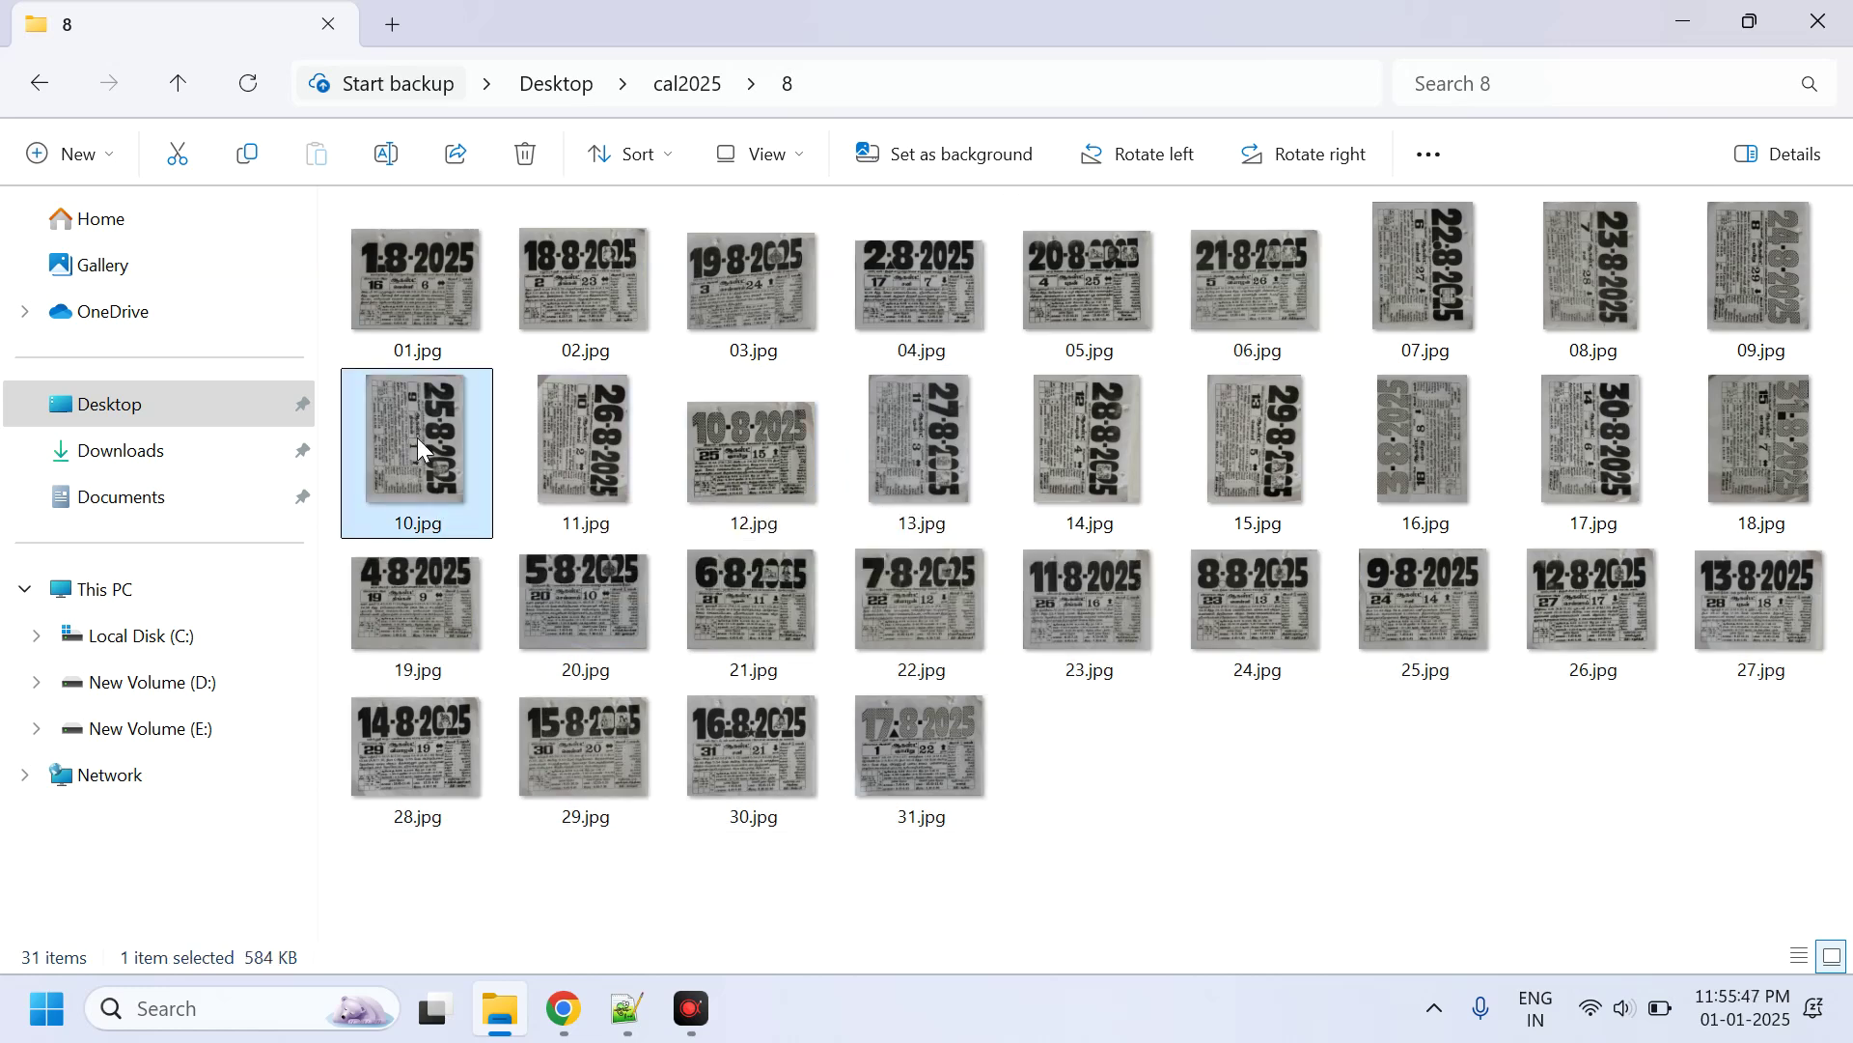
{"action": "left_click", "coordinate": [586, 427], "text": "ctrl"}
{"action": "left_click", "coordinate": [1469, 282], "text": "ctrl"}
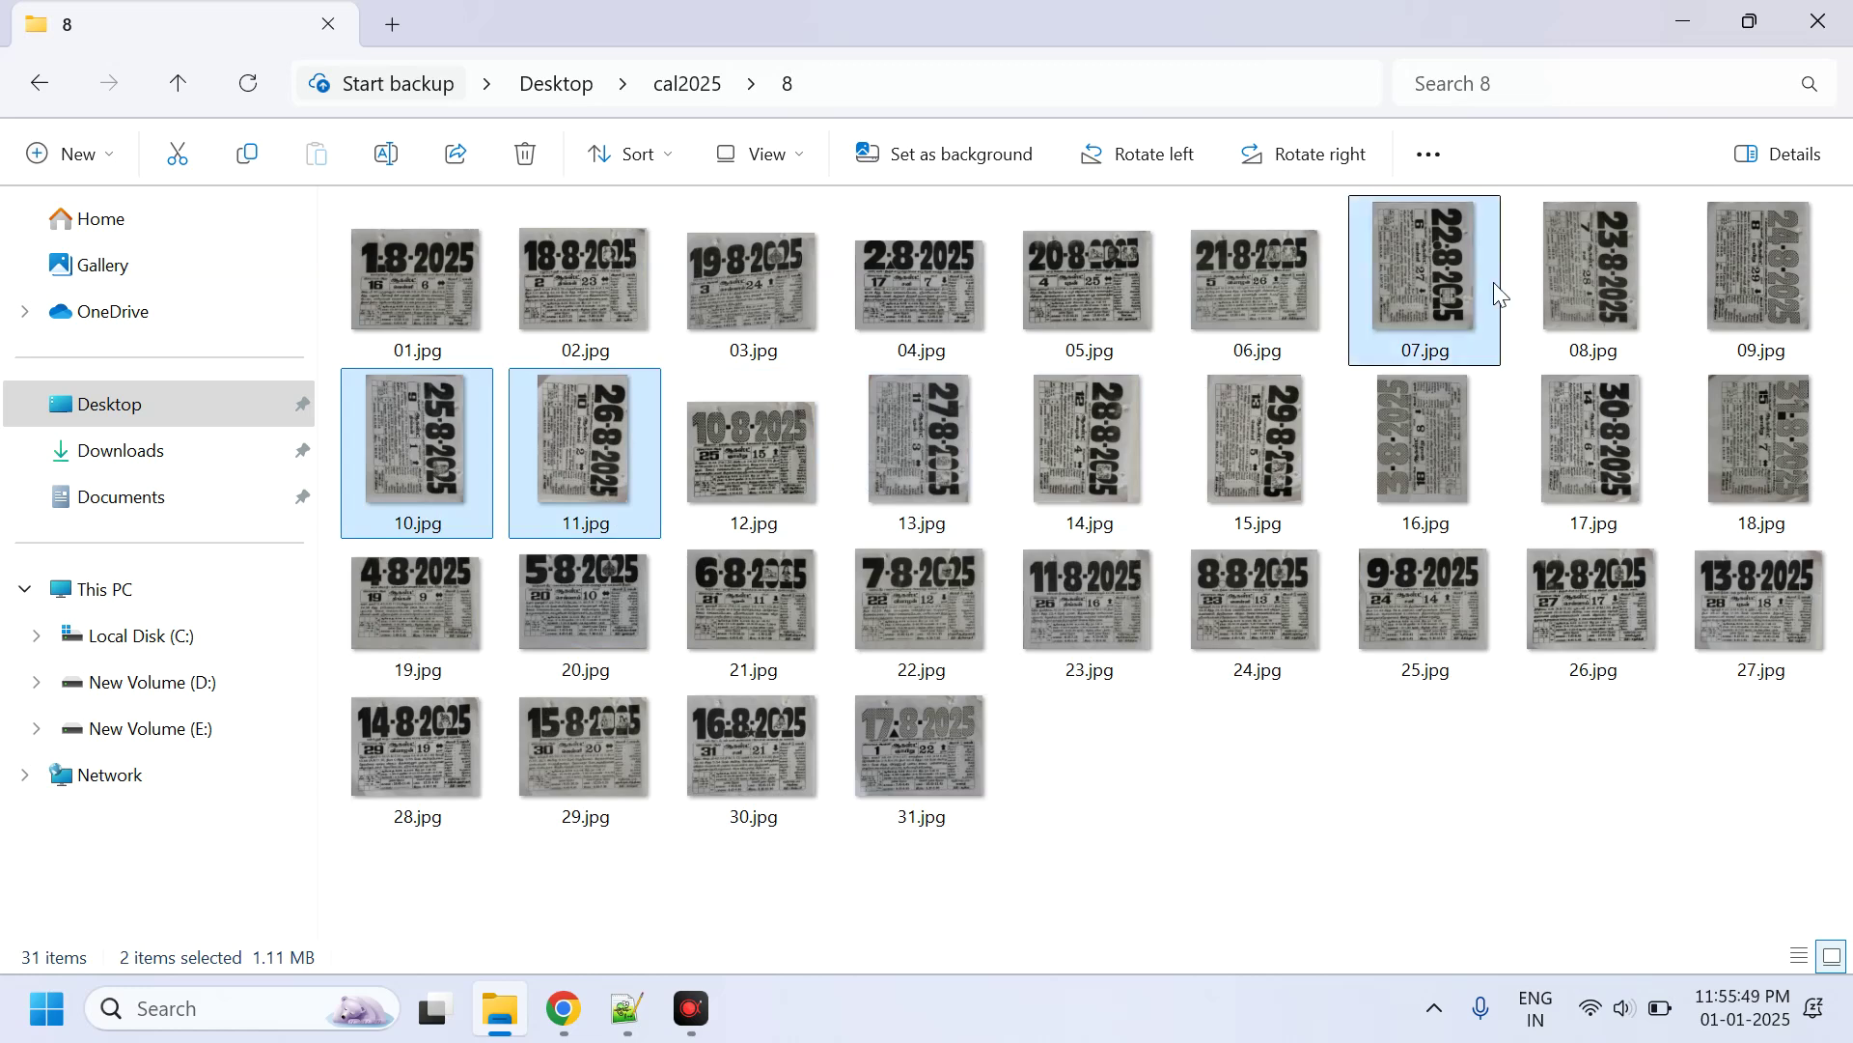
{"action": "left_click", "coordinate": [1592, 270], "text": "ctrl"}
{"action": "left_click", "coordinate": [1710, 344], "text": "ctrl"}
{"action": "left_click", "coordinate": [1596, 441], "text": "ctrl"}
{"action": "left_click", "coordinate": [1186, 462], "text": "ctrl"}
{"action": "left_click", "coordinate": [1073, 459], "text": "ctrl"}
{"action": "left_click", "coordinate": [951, 459], "text": "ctrl"}
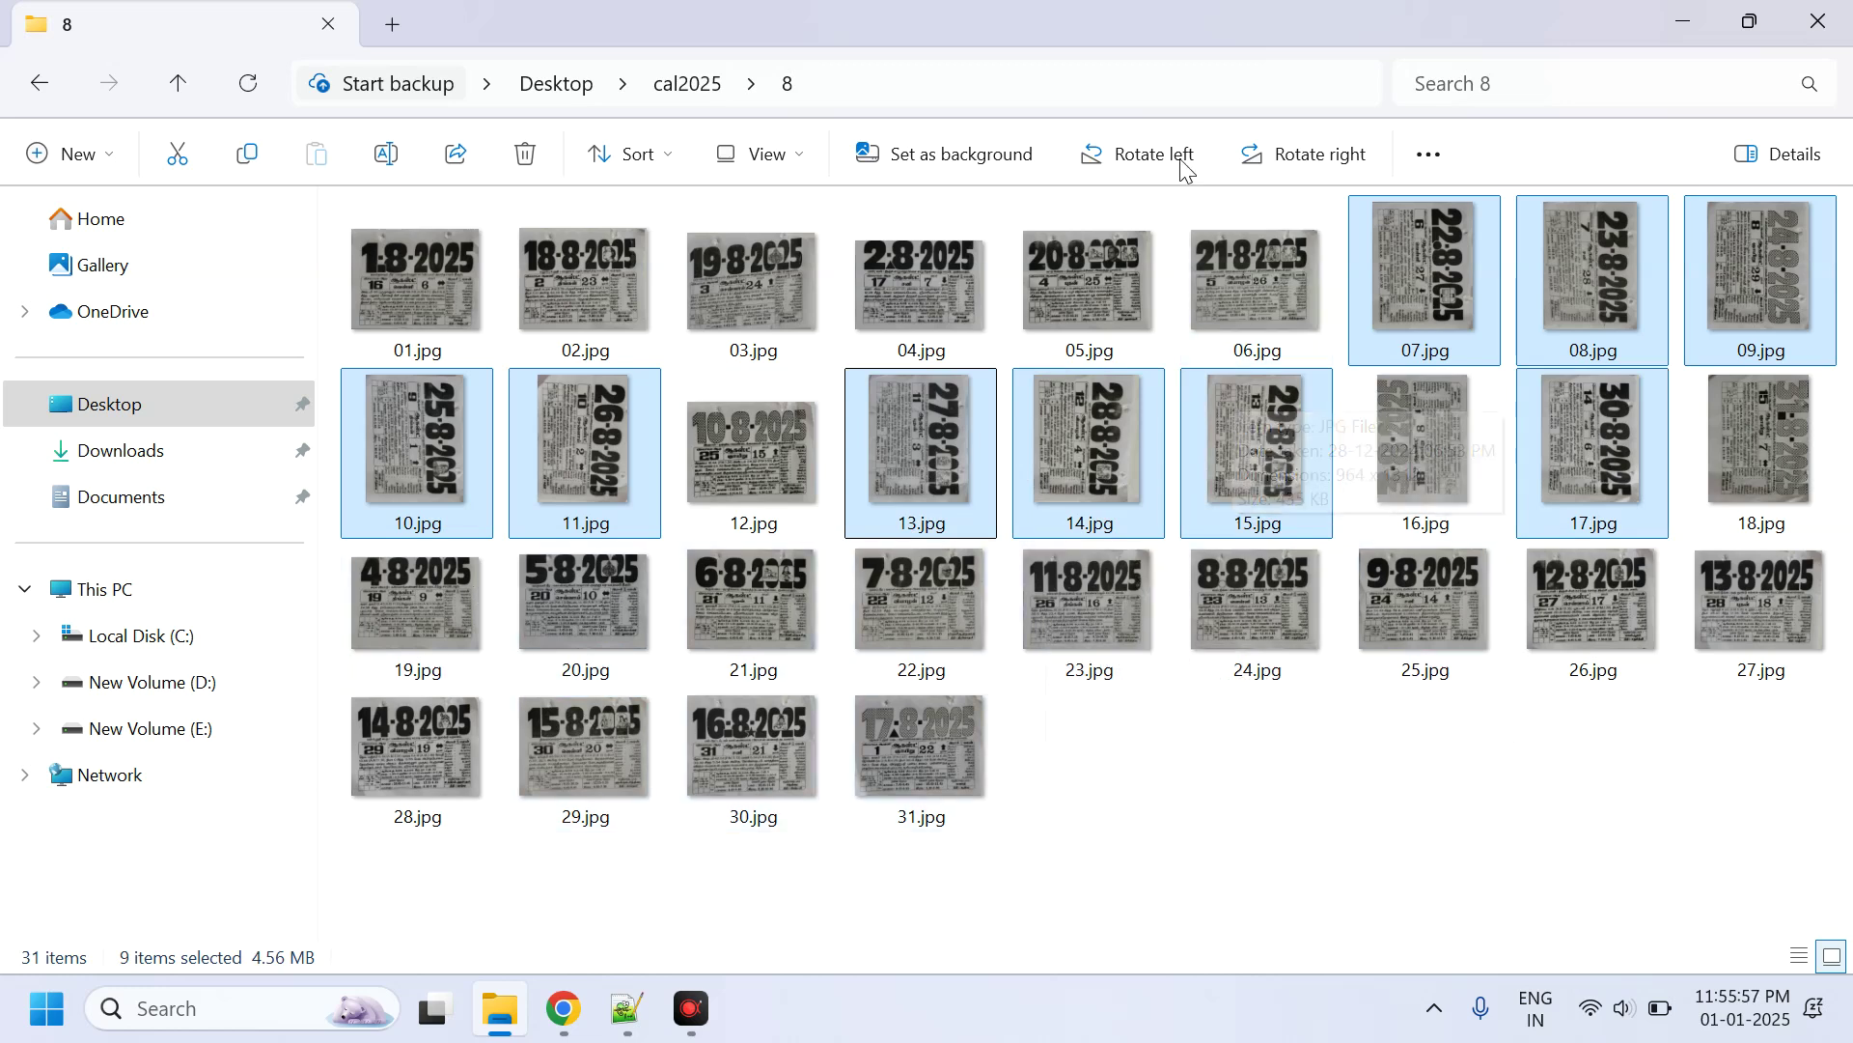
{"action": "left_click", "coordinate": [1136, 156]}
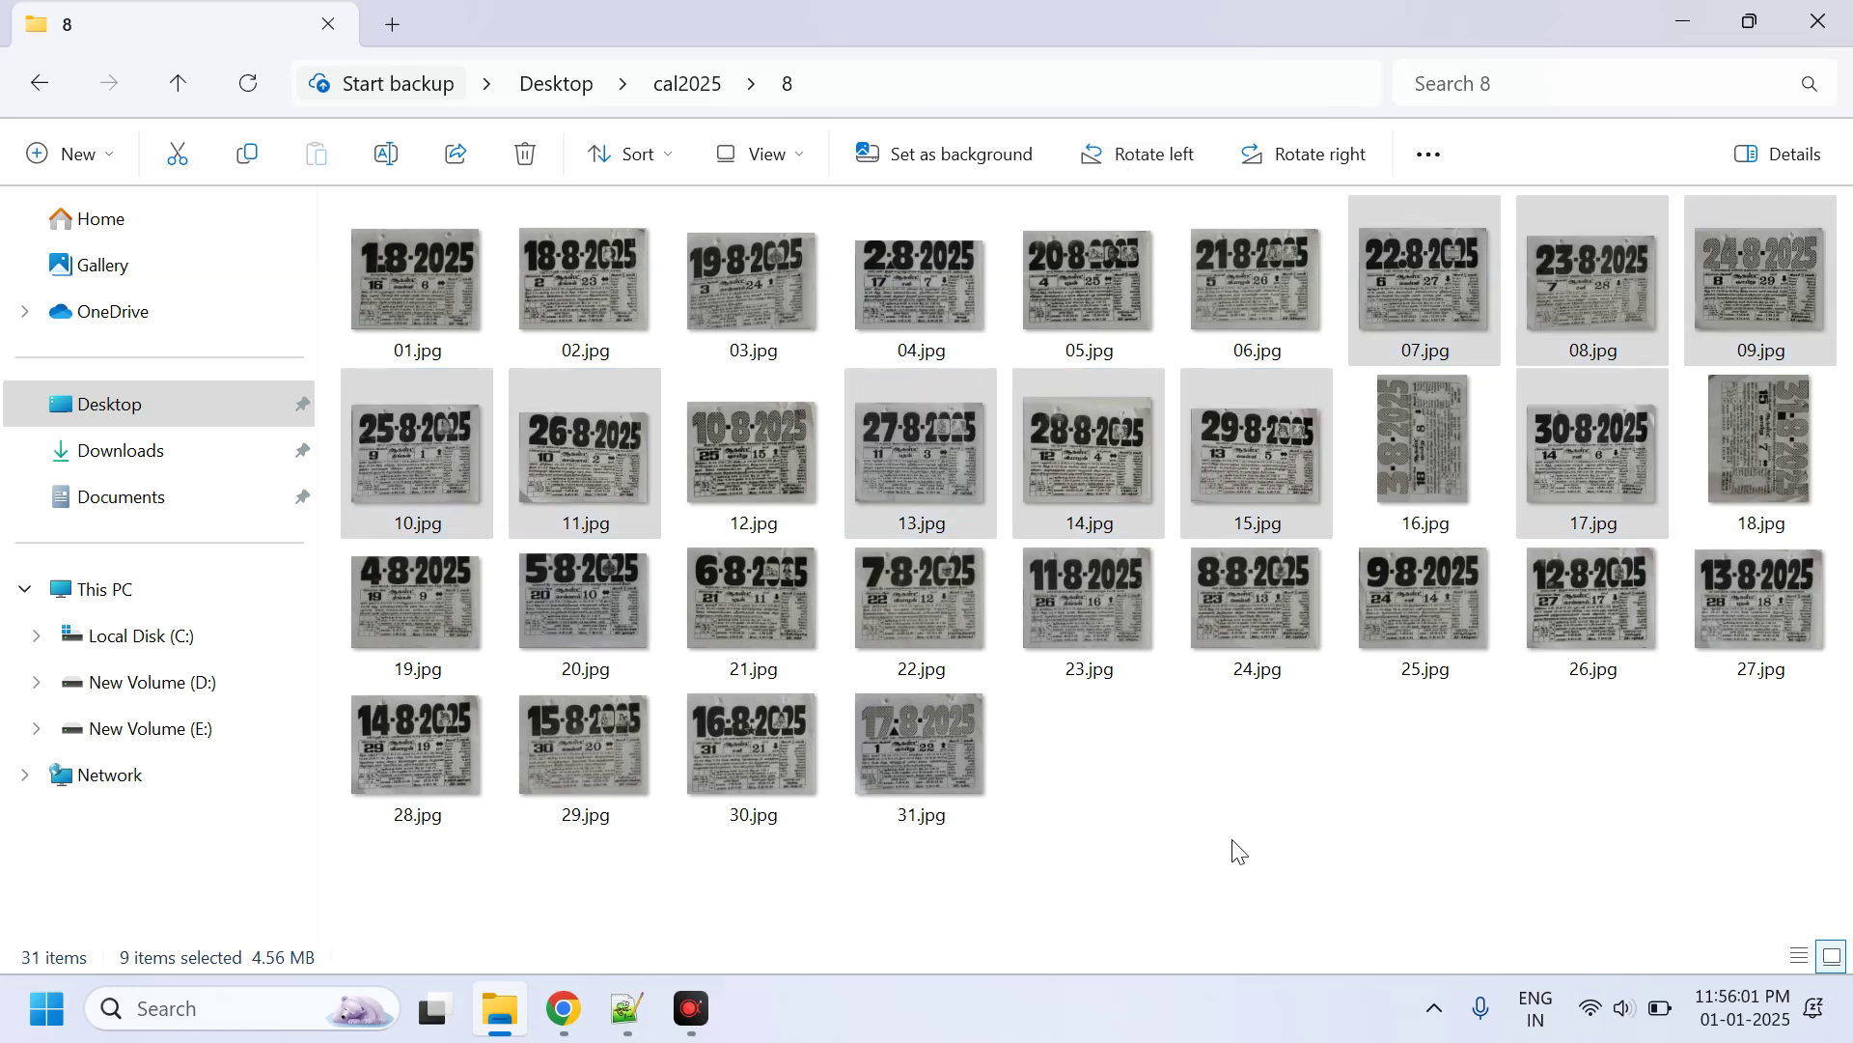
Rotate 16.jpg 90 degrees to the right and clear the selection.
{"action": "left_click", "coordinate": [1411, 480]}
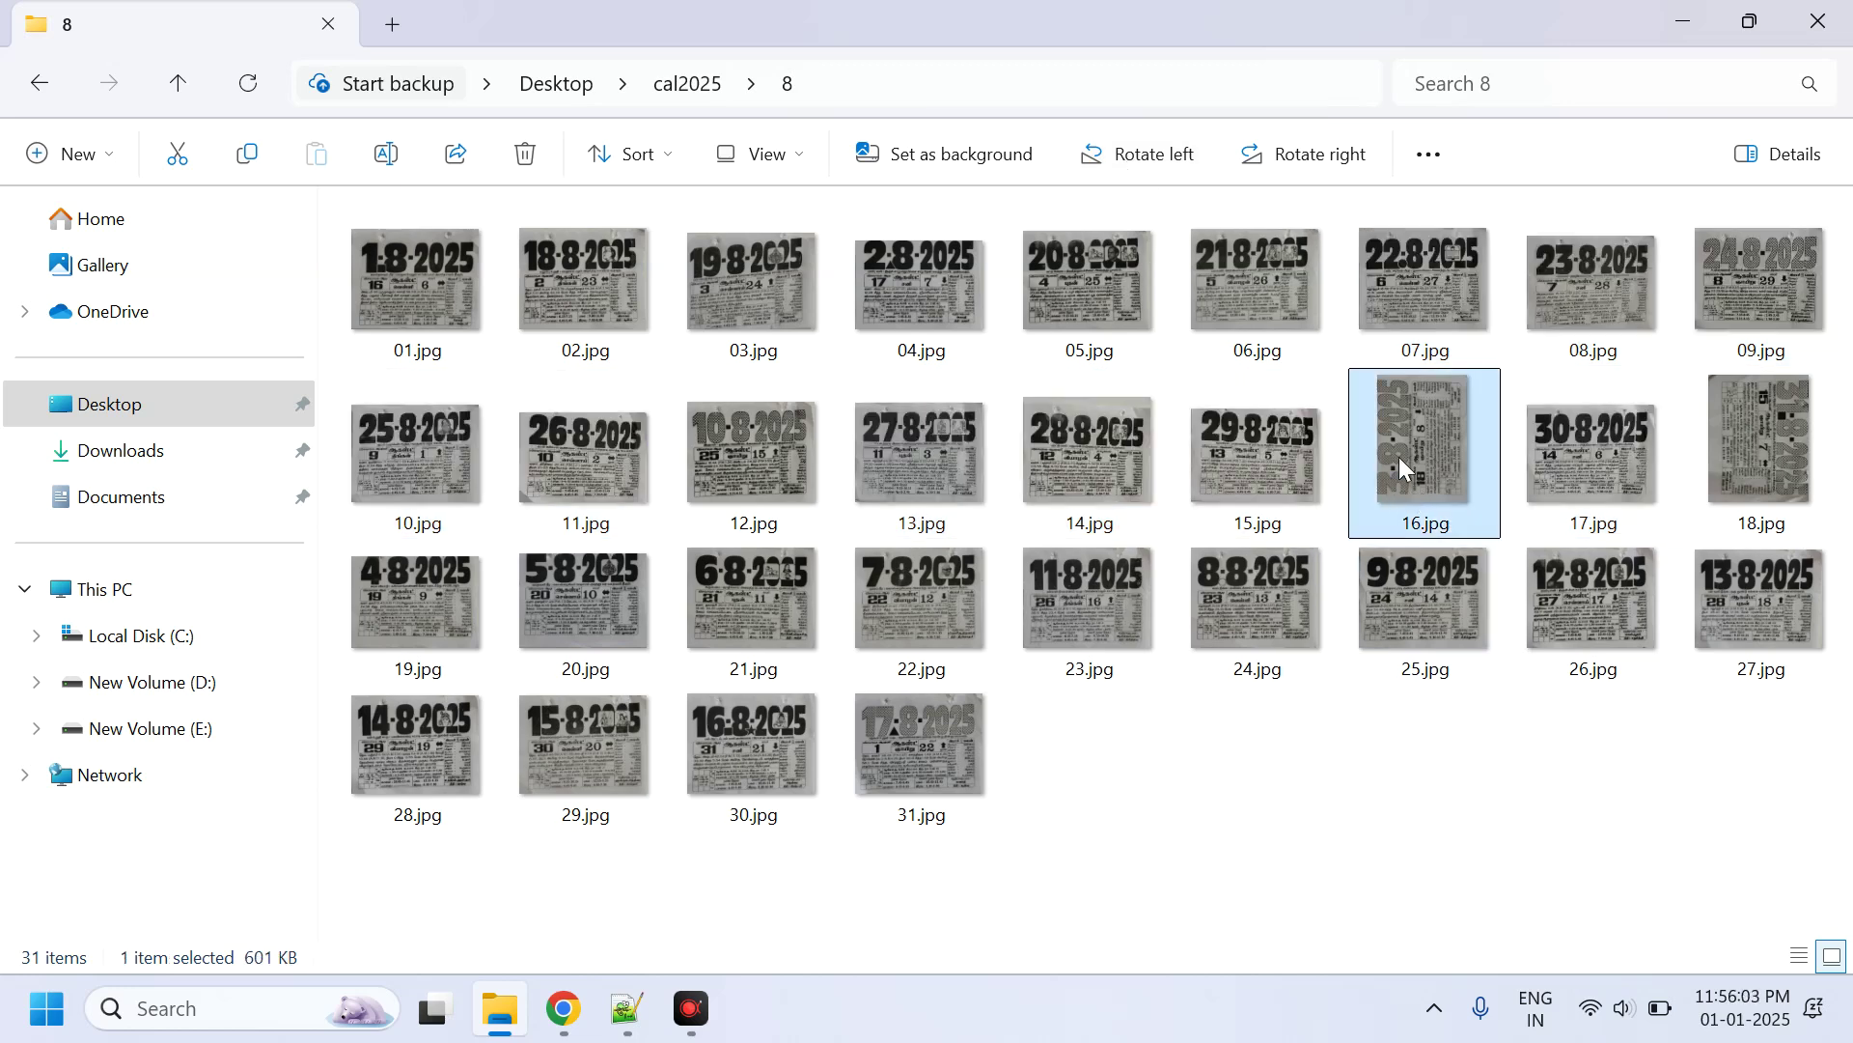
{"action": "left_click", "coordinate": [1284, 159]}
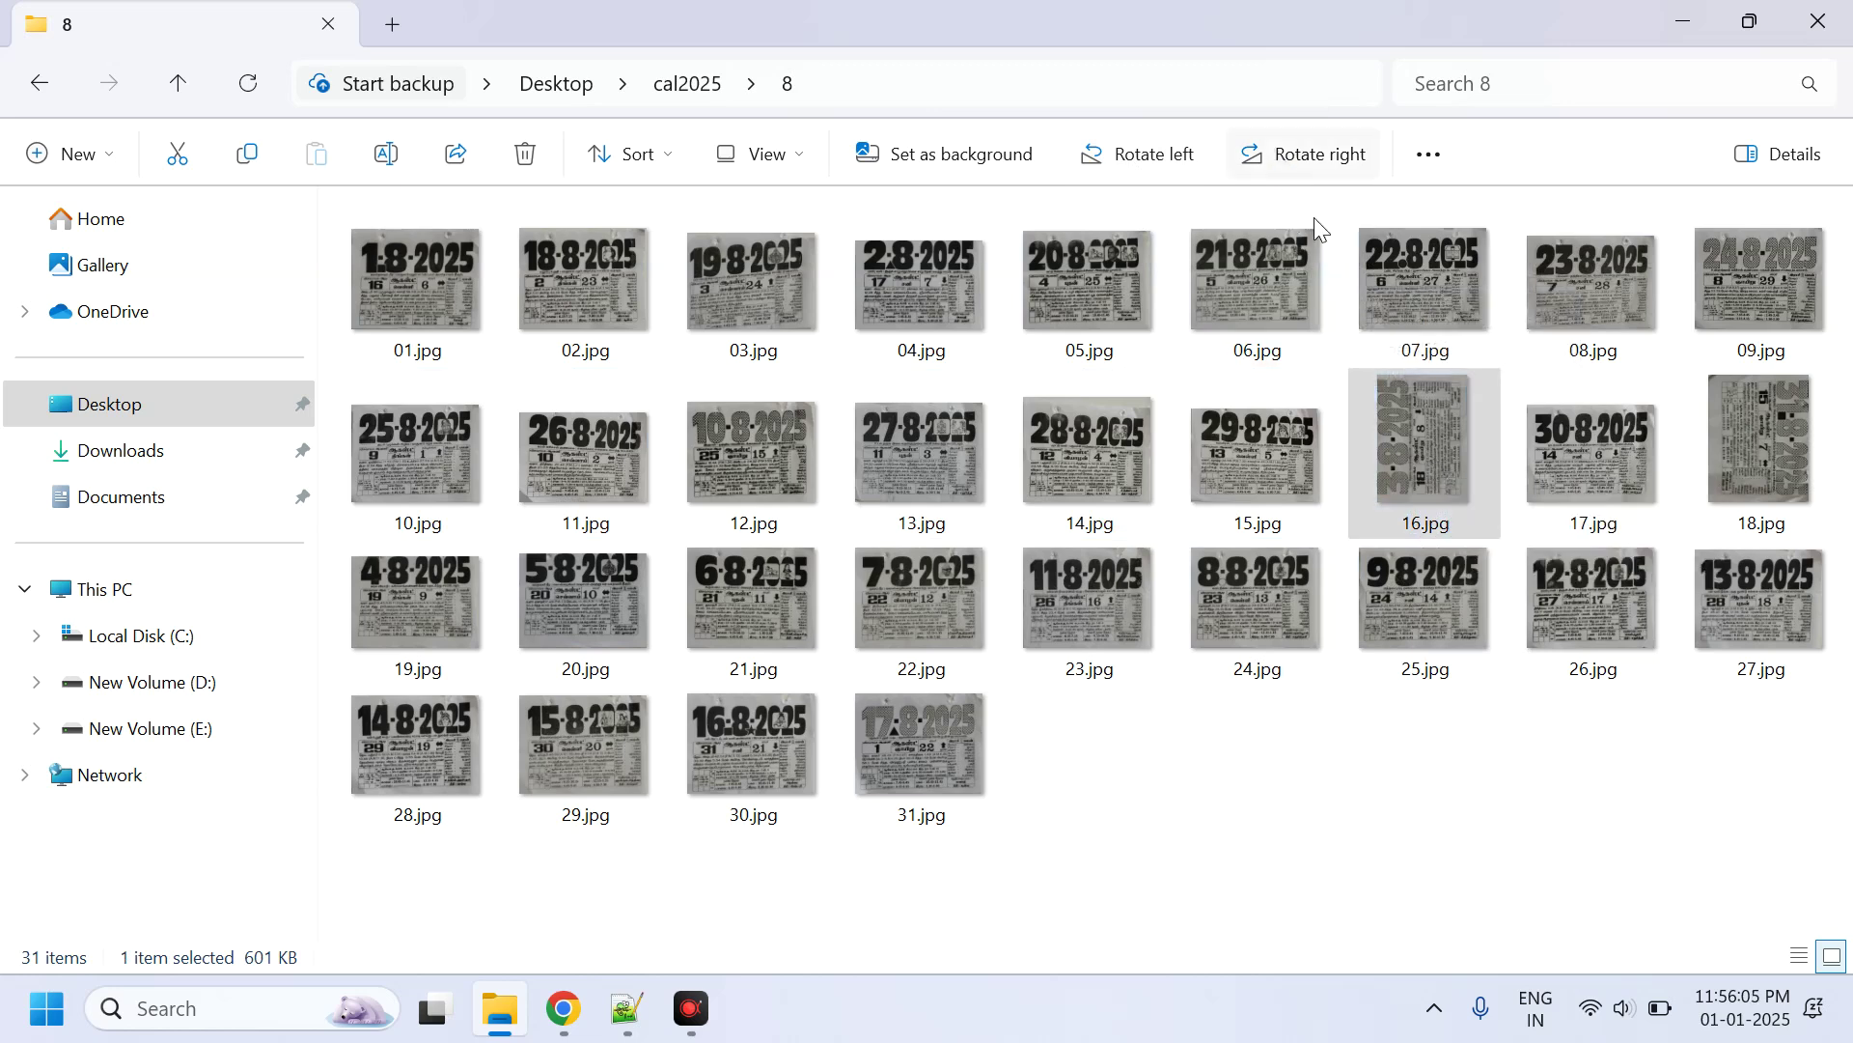
{"action": "left_click", "coordinate": [1322, 793]}
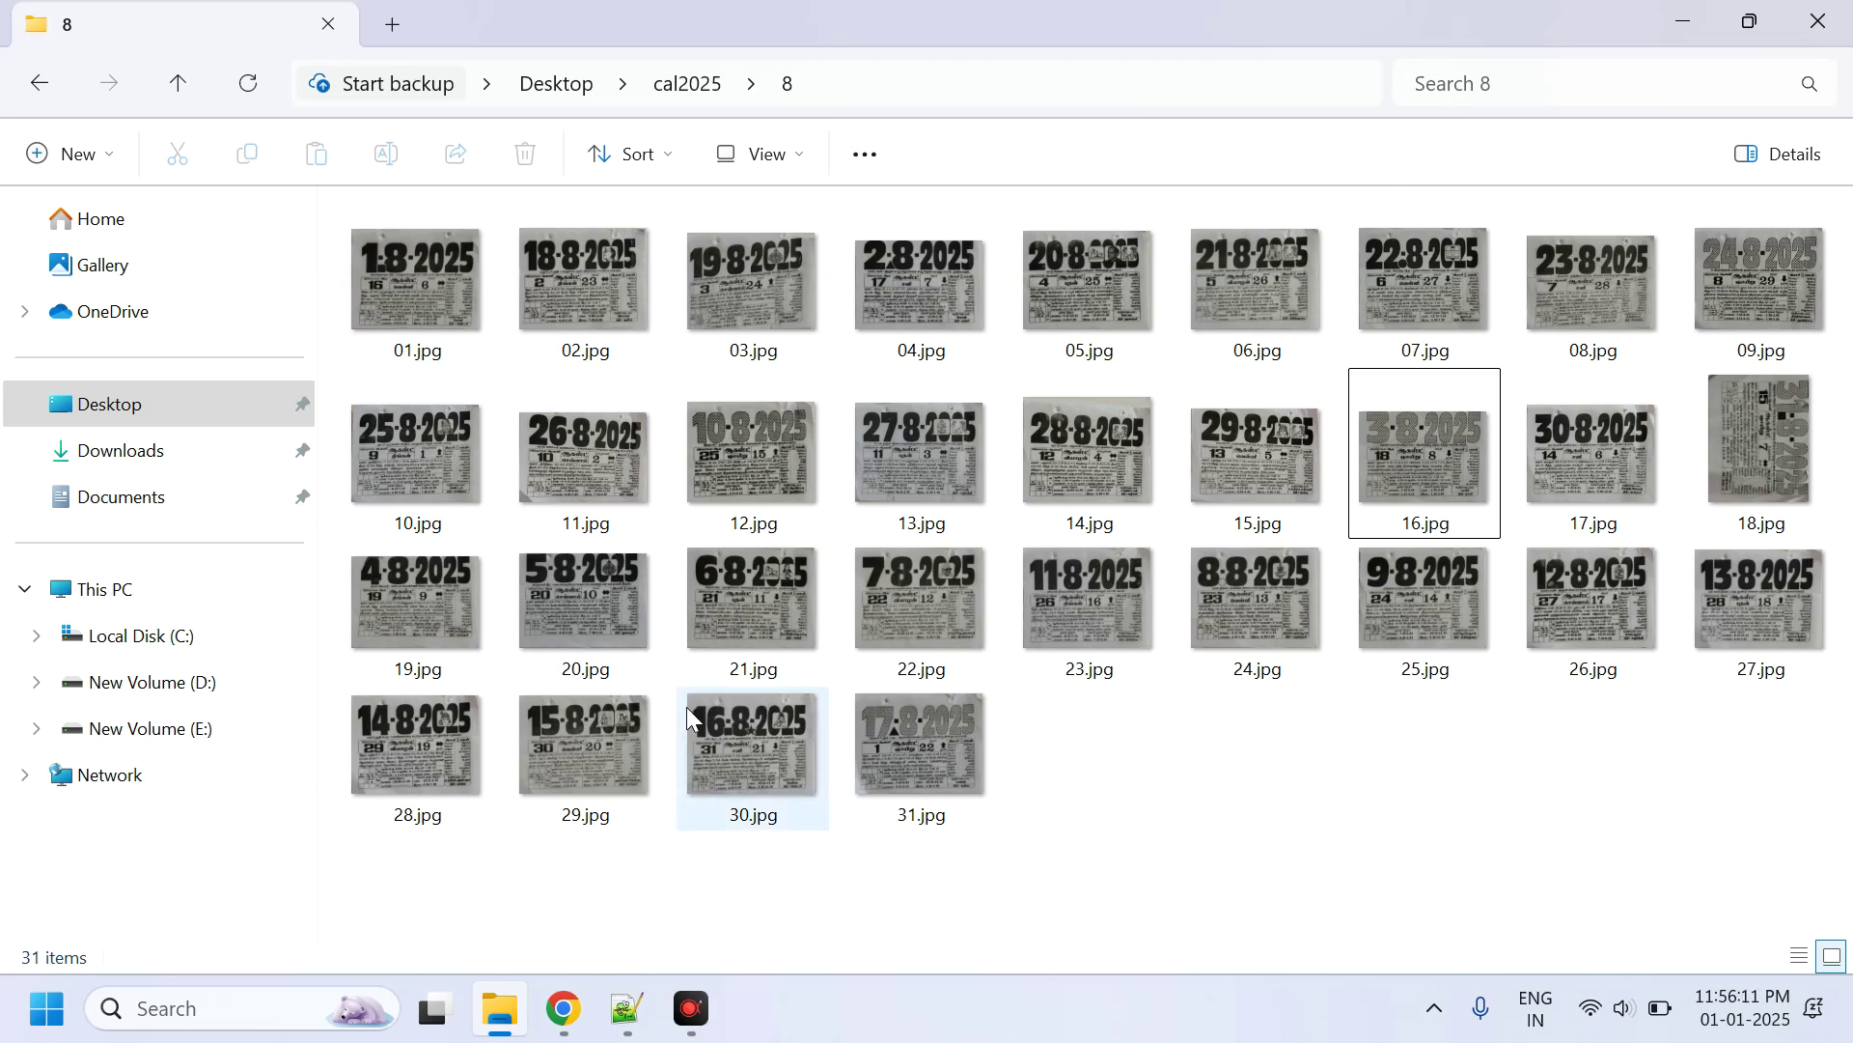
{"action": "mouse_move", "coordinate": [695, 669]}
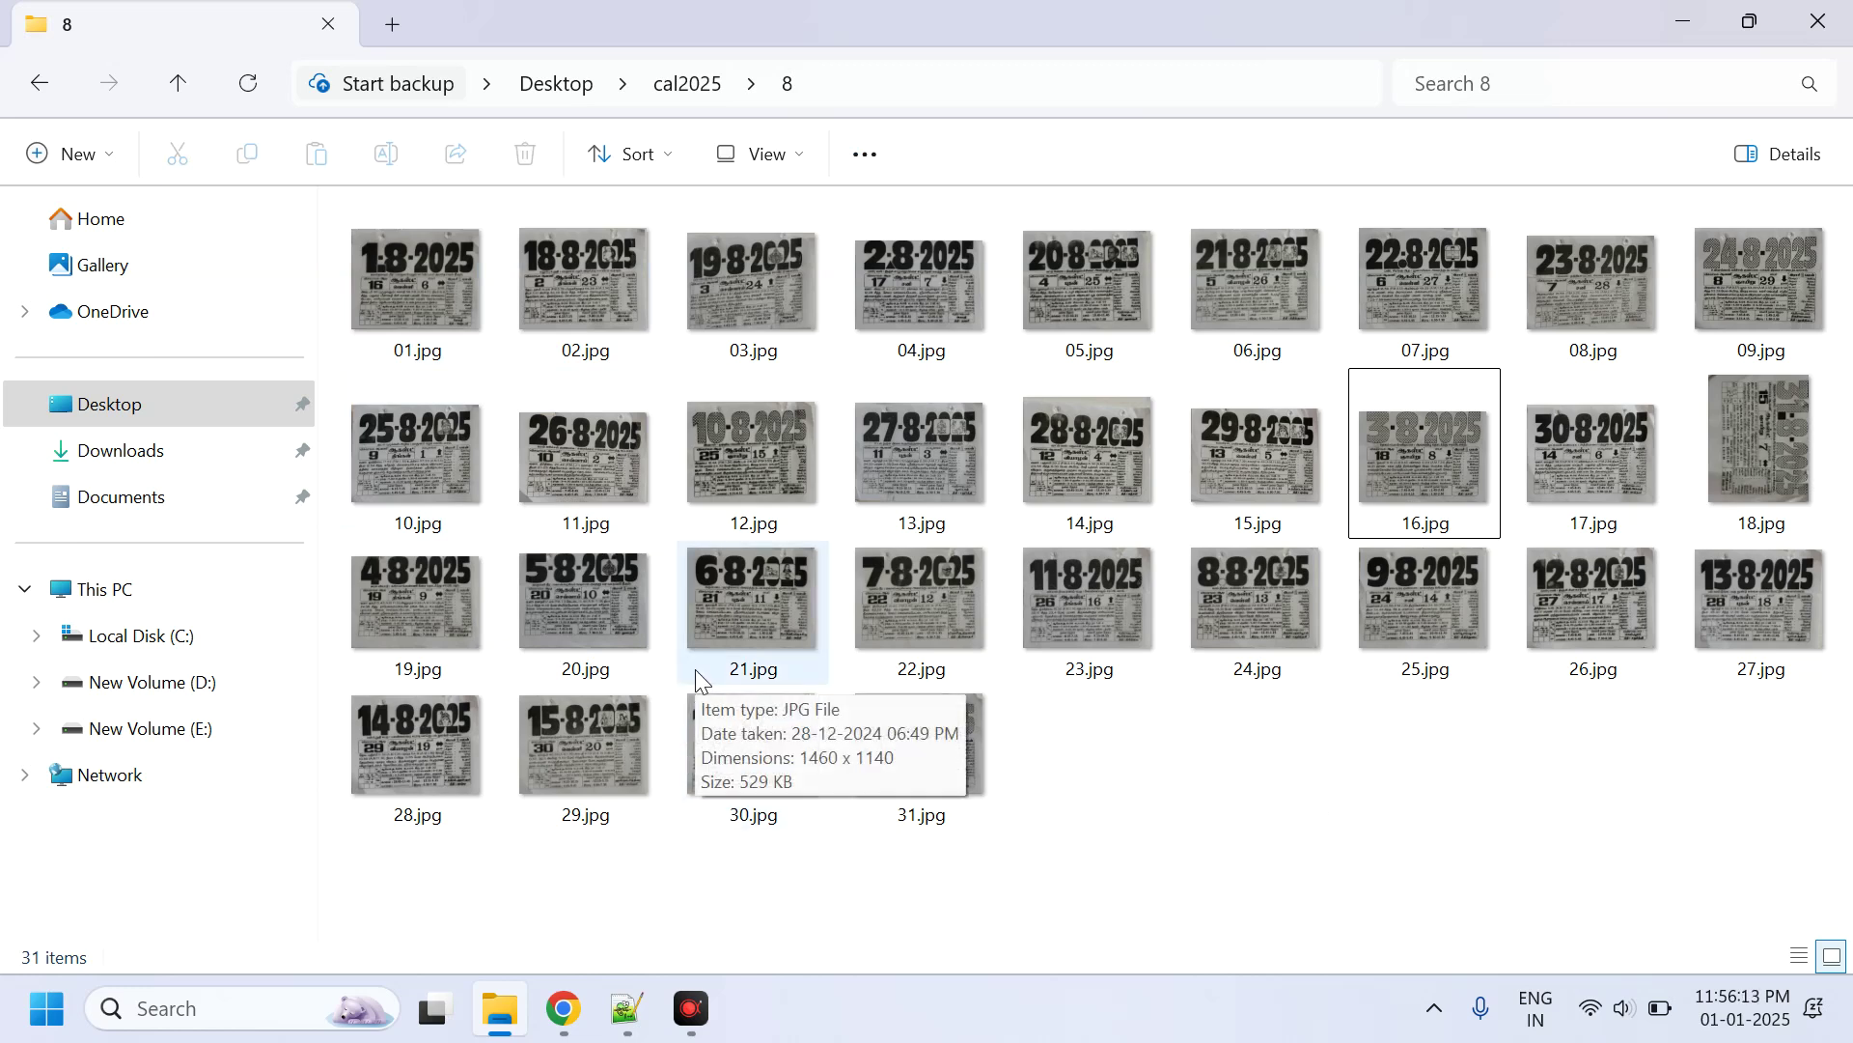